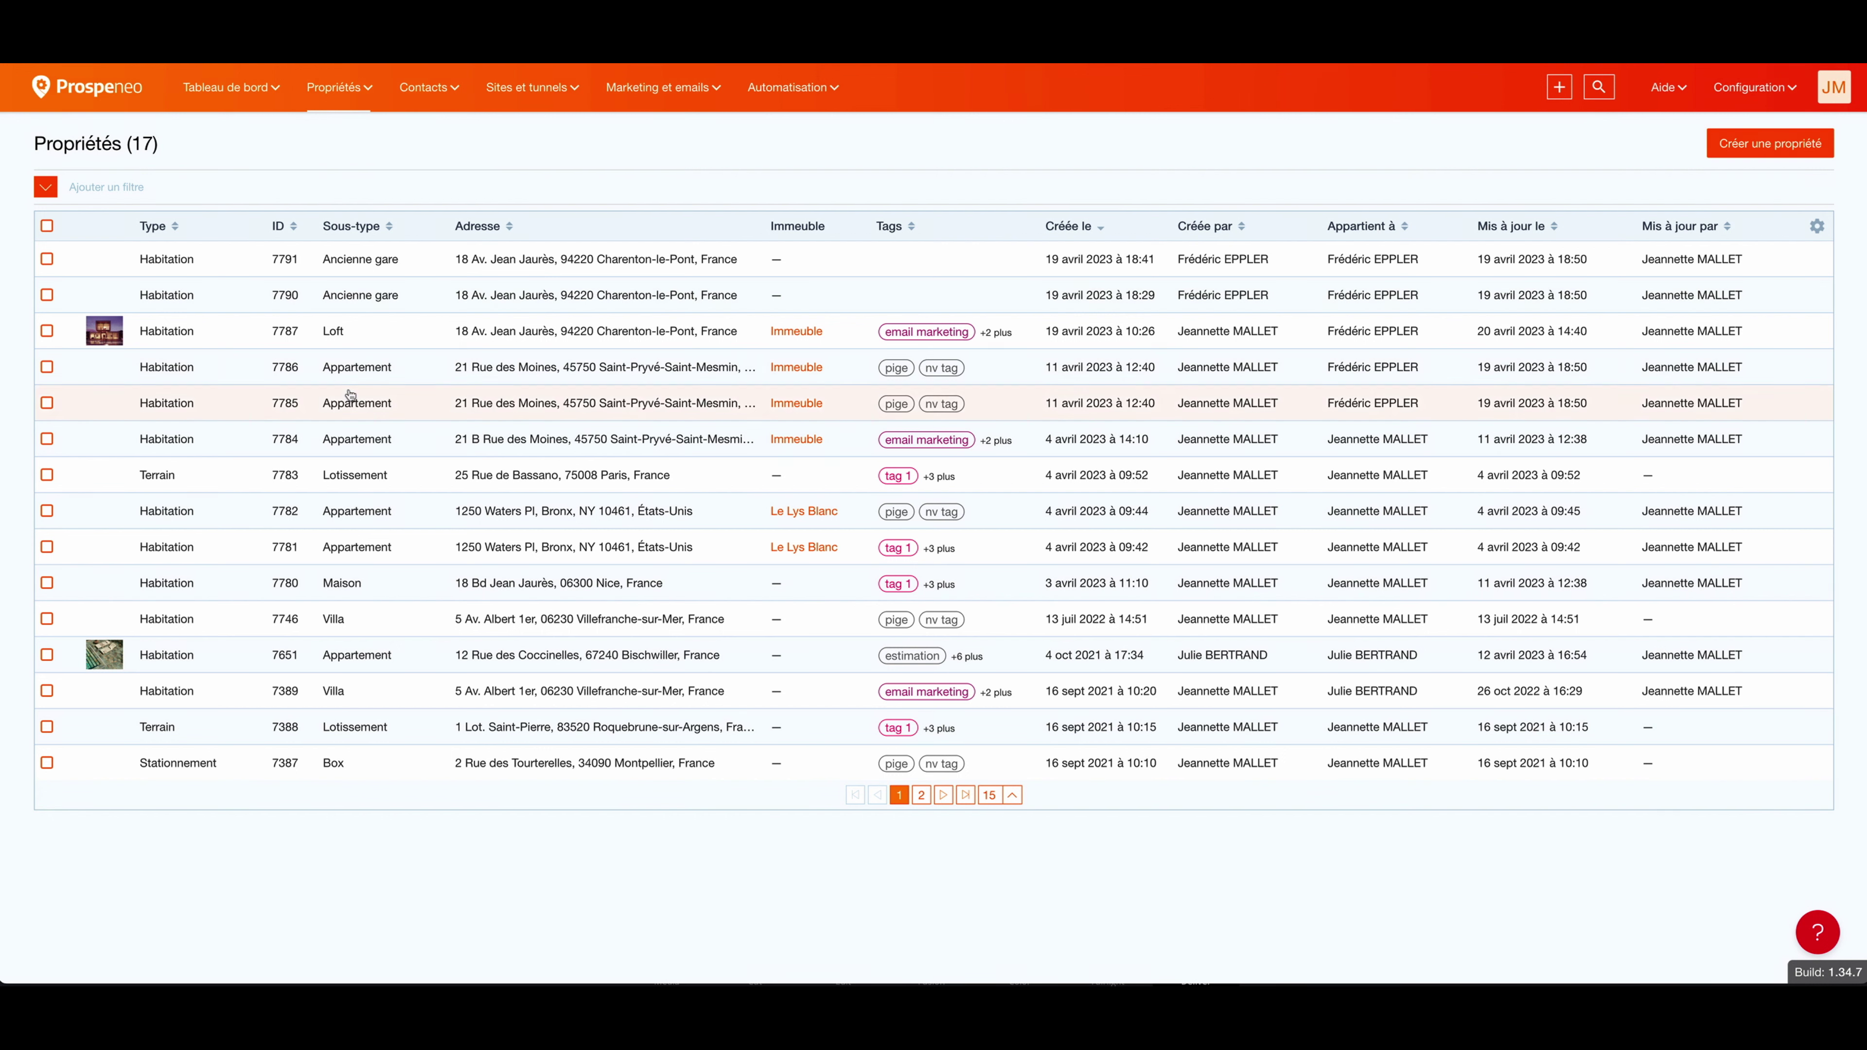
Step: Glance at the Loft property and its actions, then go to Propriétés > Mes estimations
left_click(344, 335)
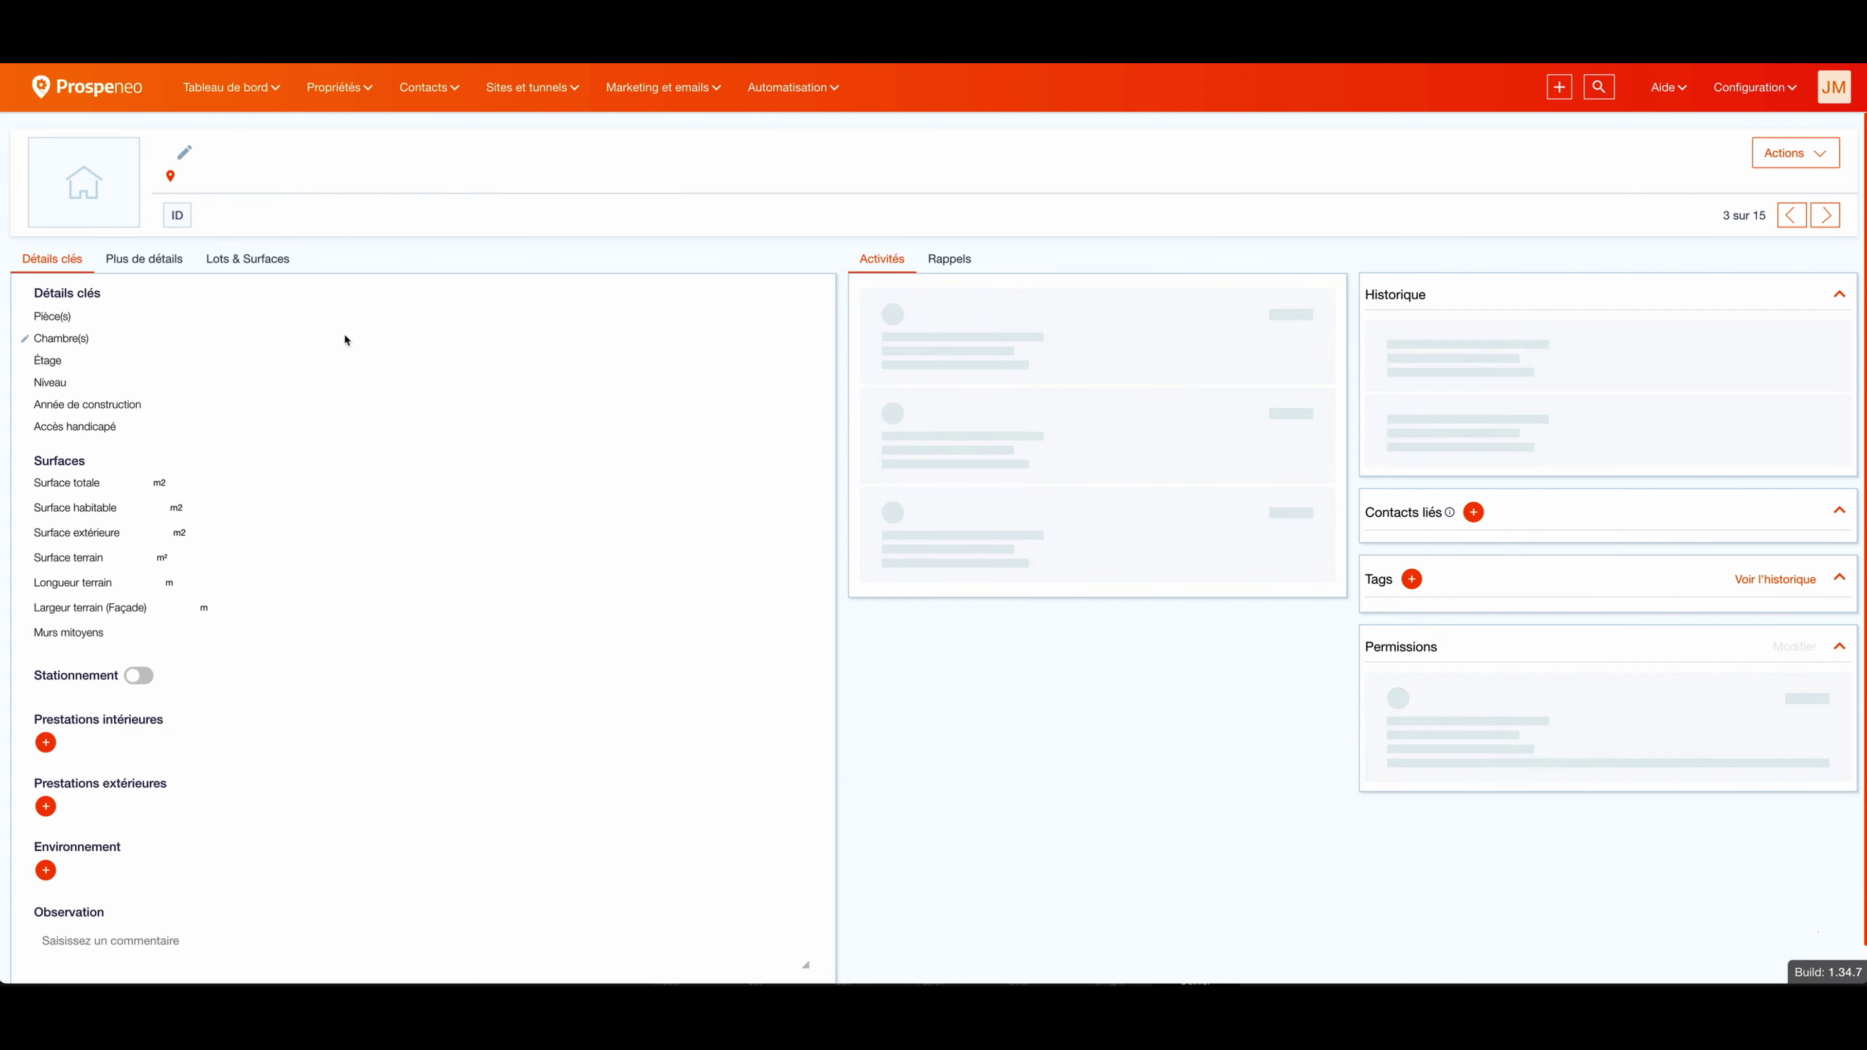
left_click(1818, 155)
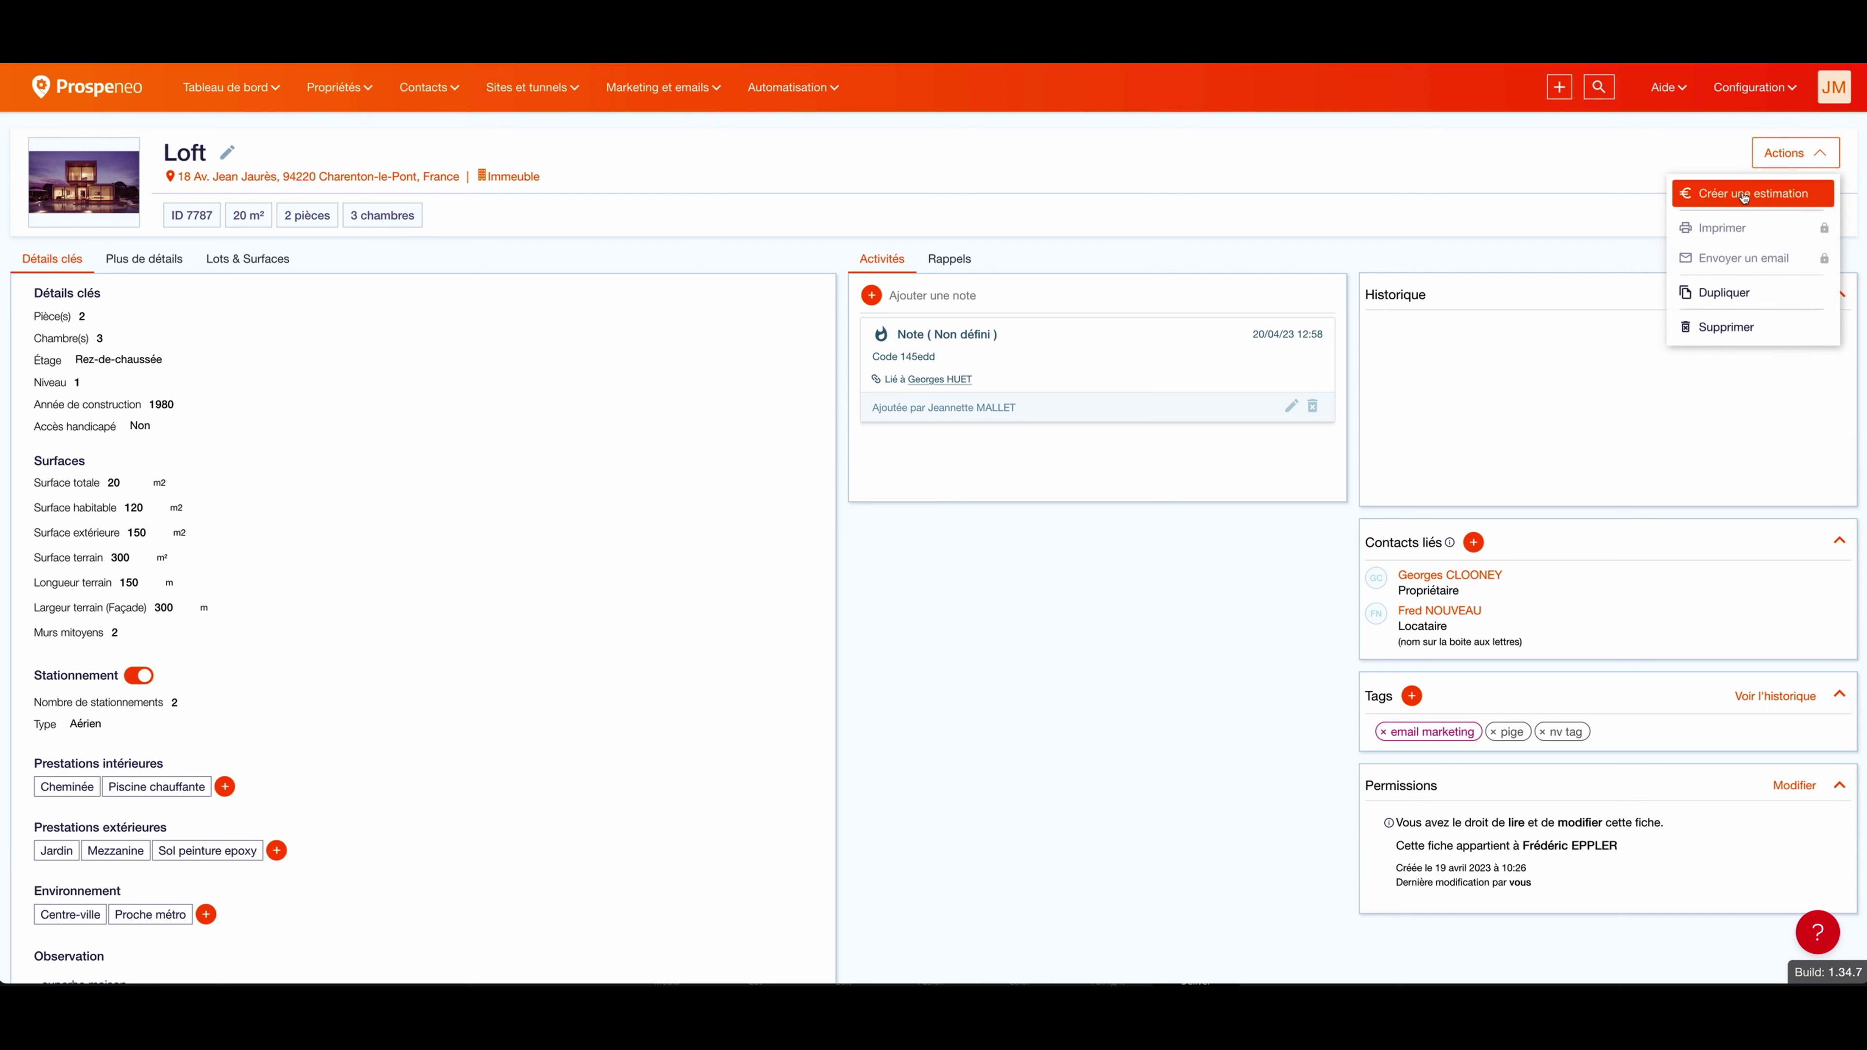
left_click(1233, 169)
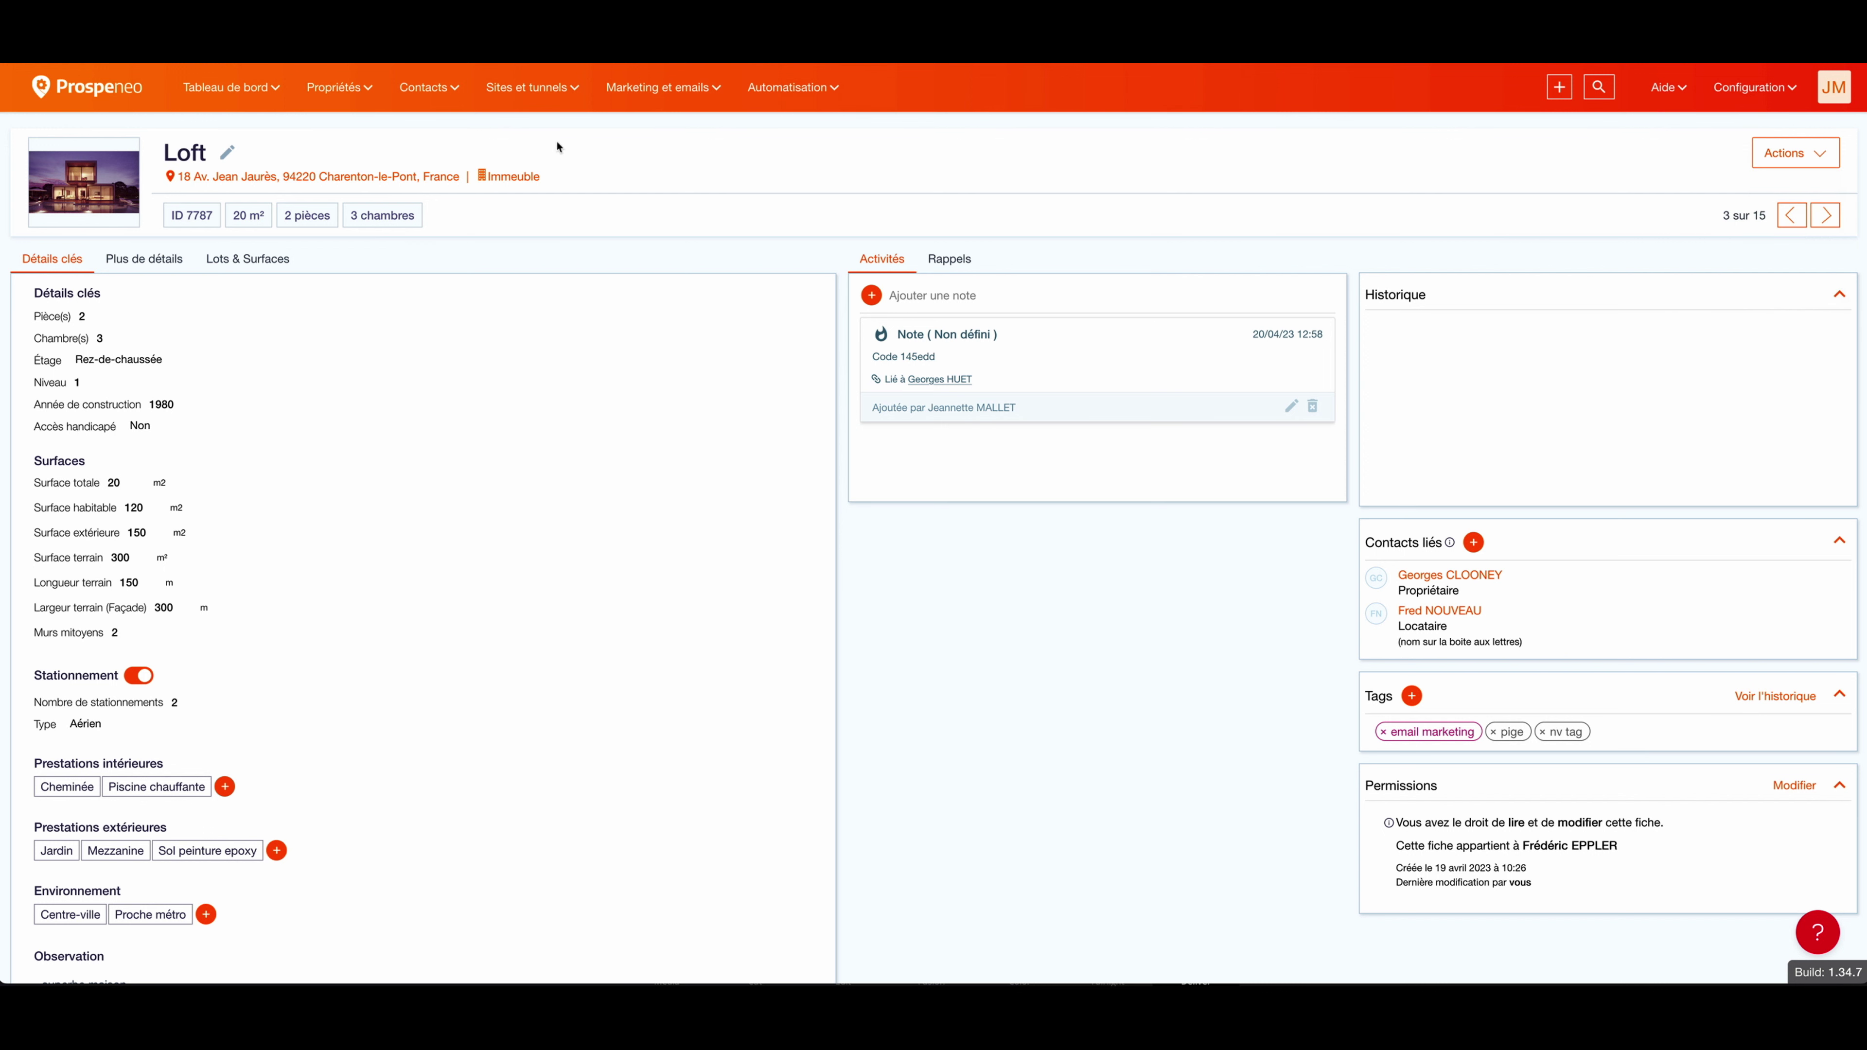
left_click(354, 94)
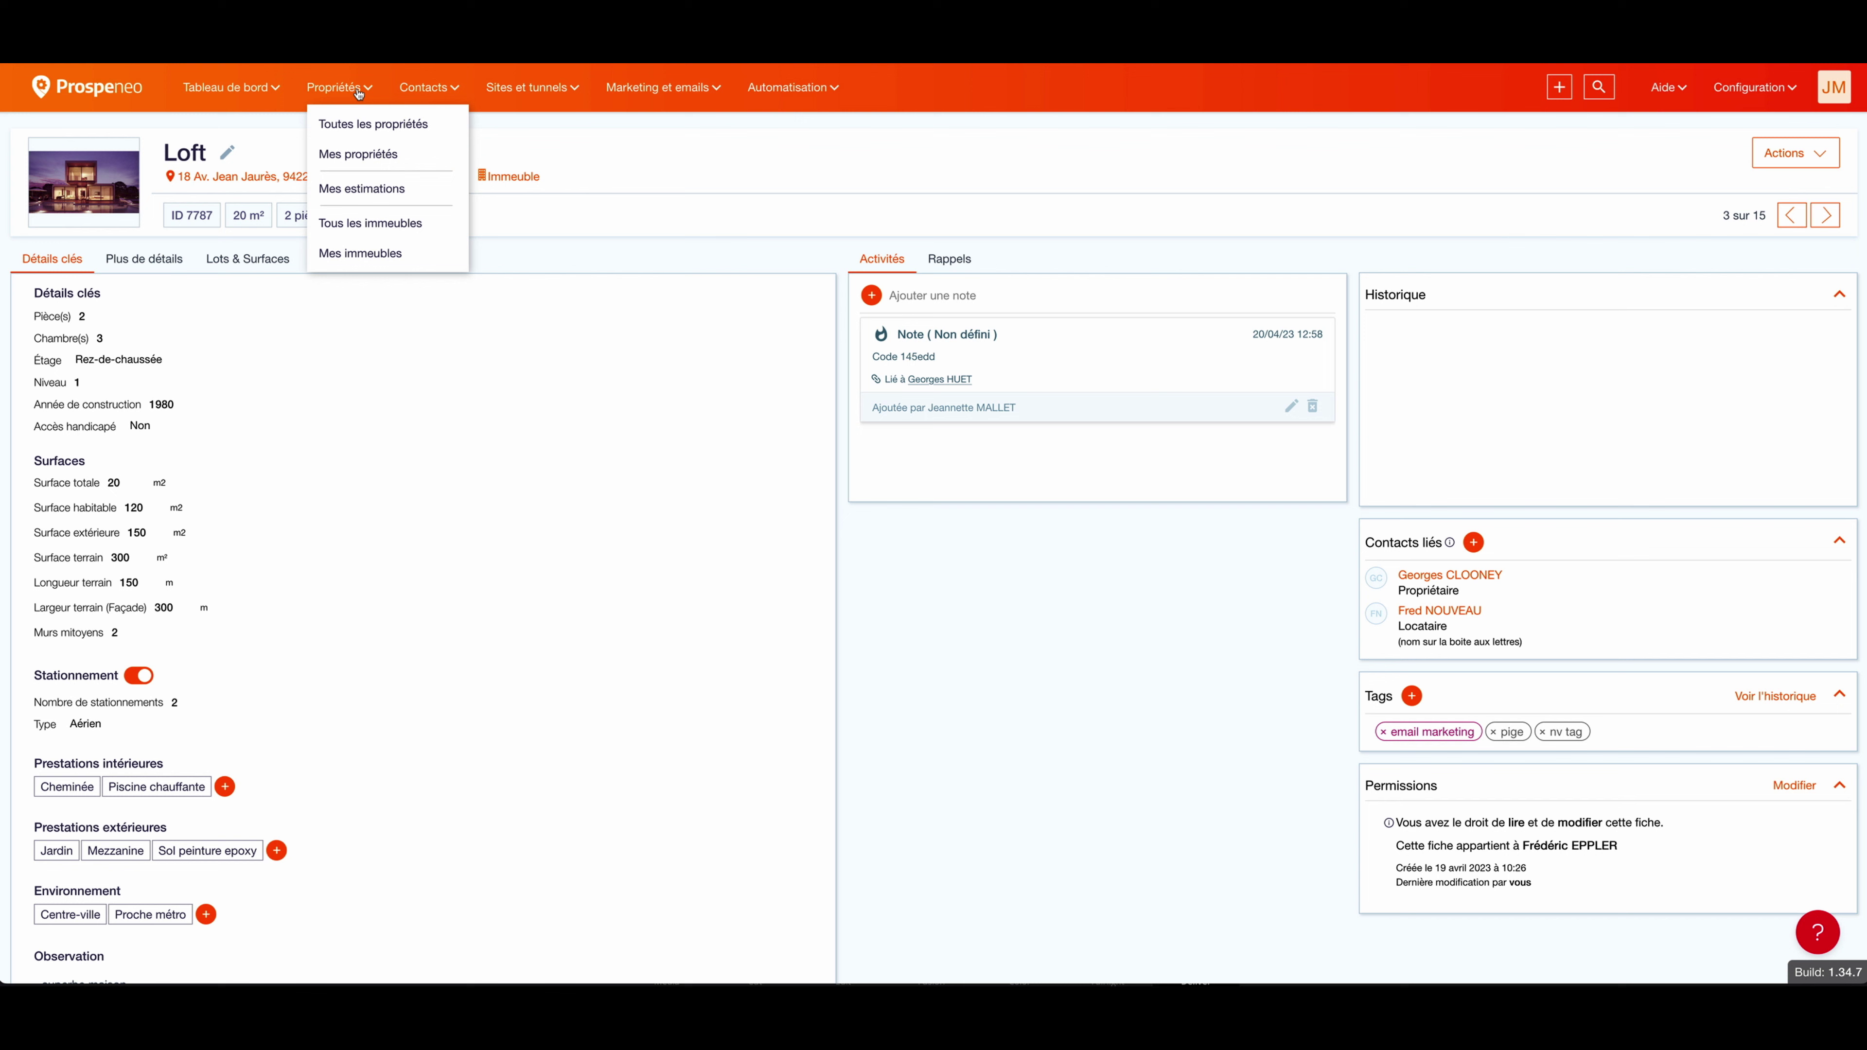
left_click(367, 192)
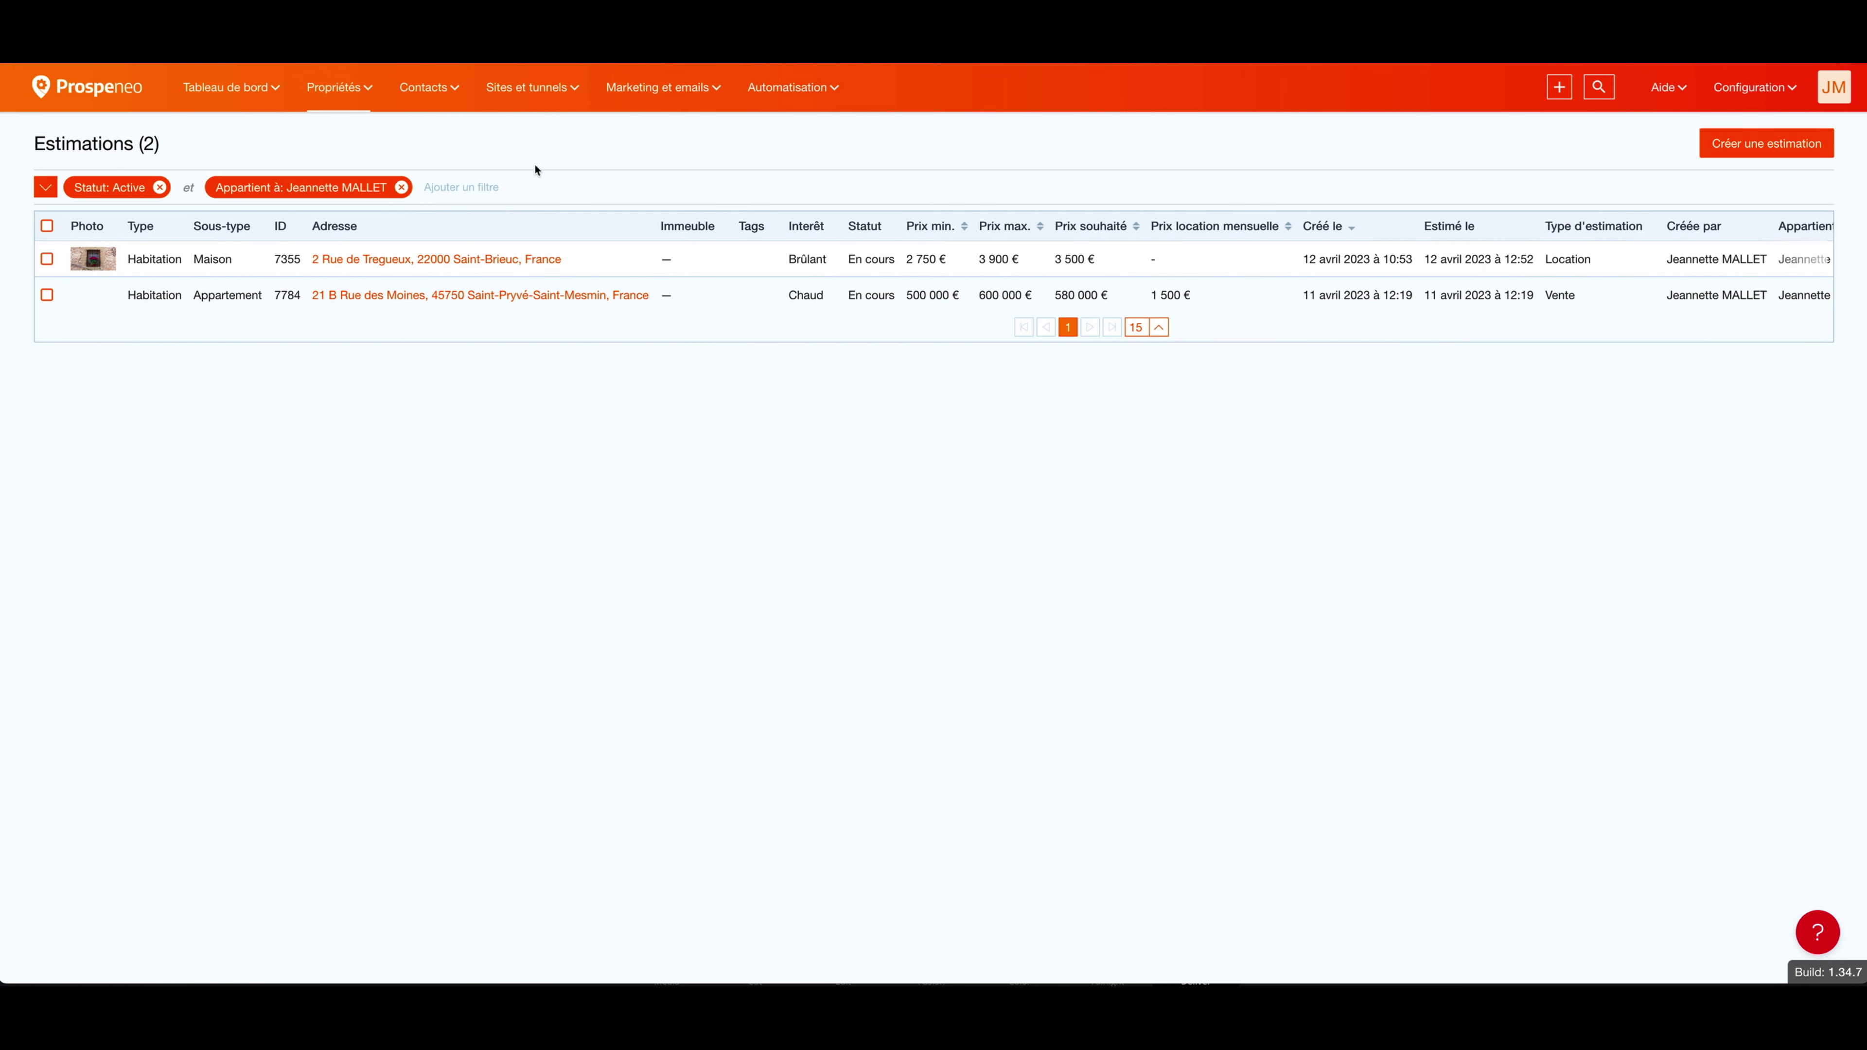
left_click(1724, 147)
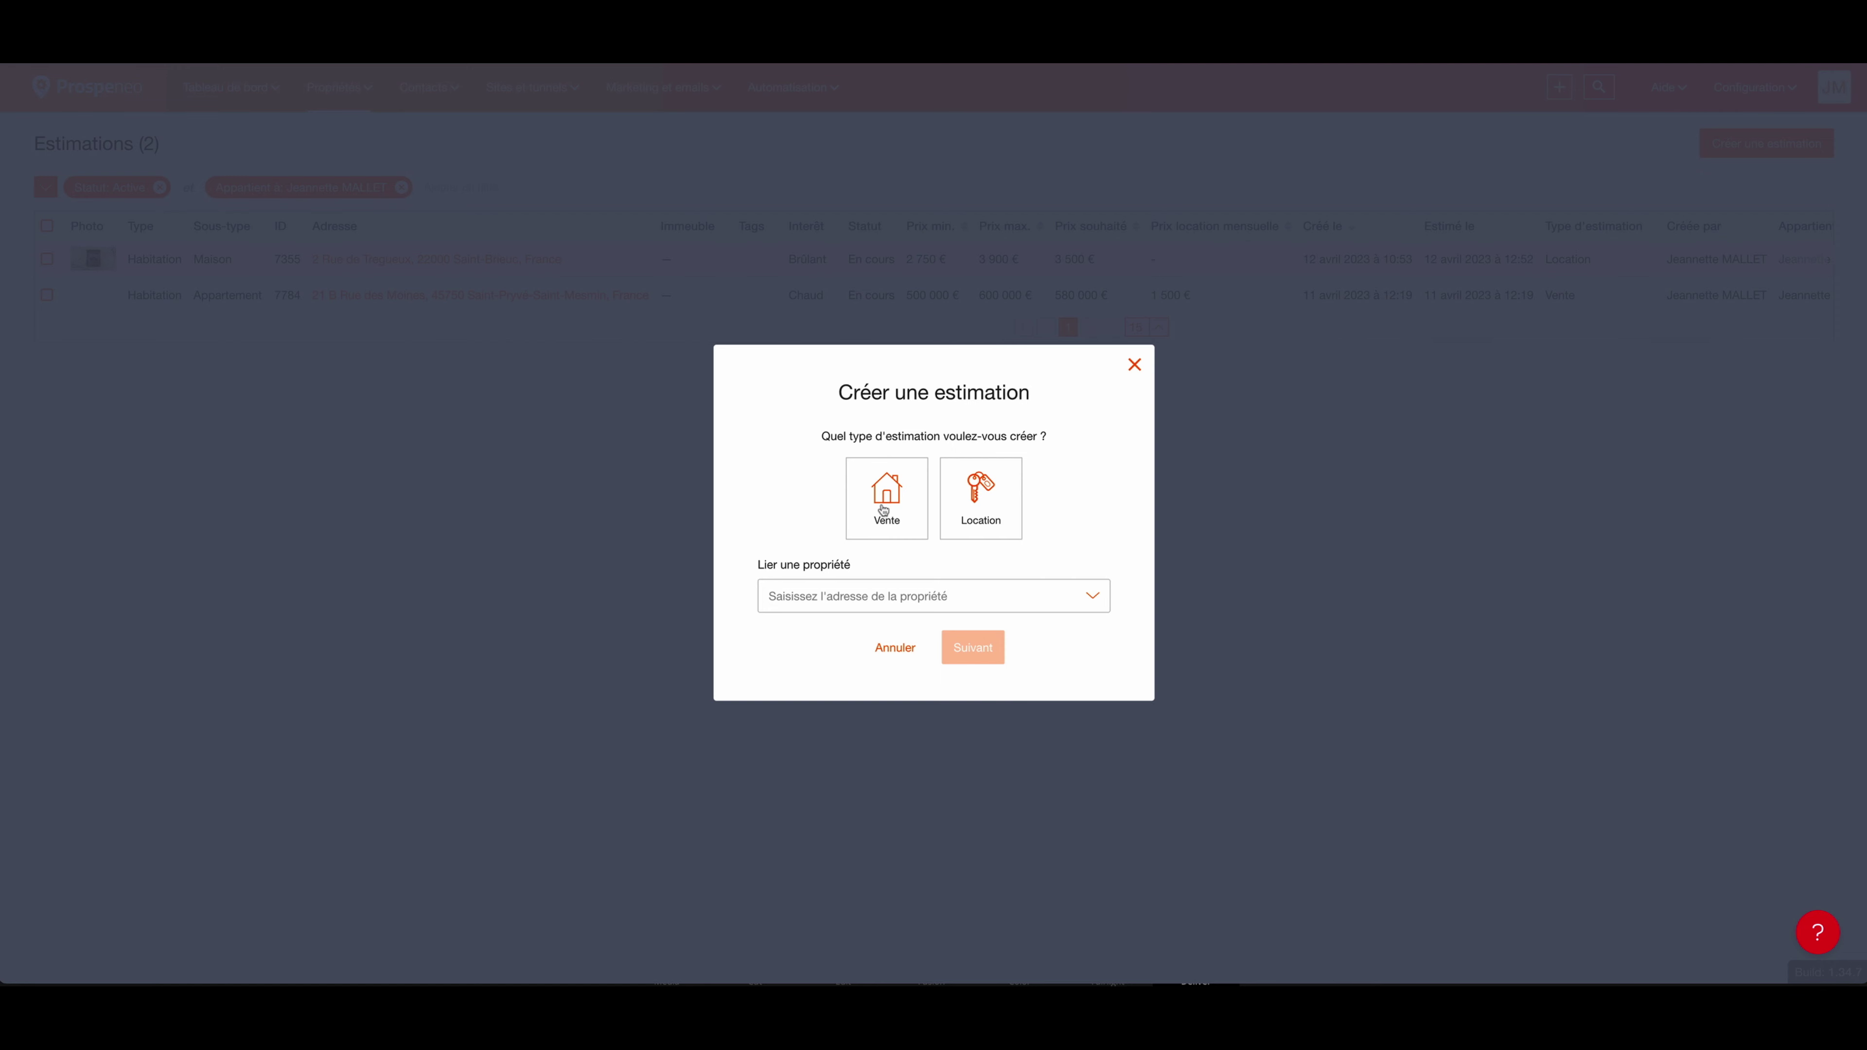
left_click(891, 504)
left_click(912, 596)
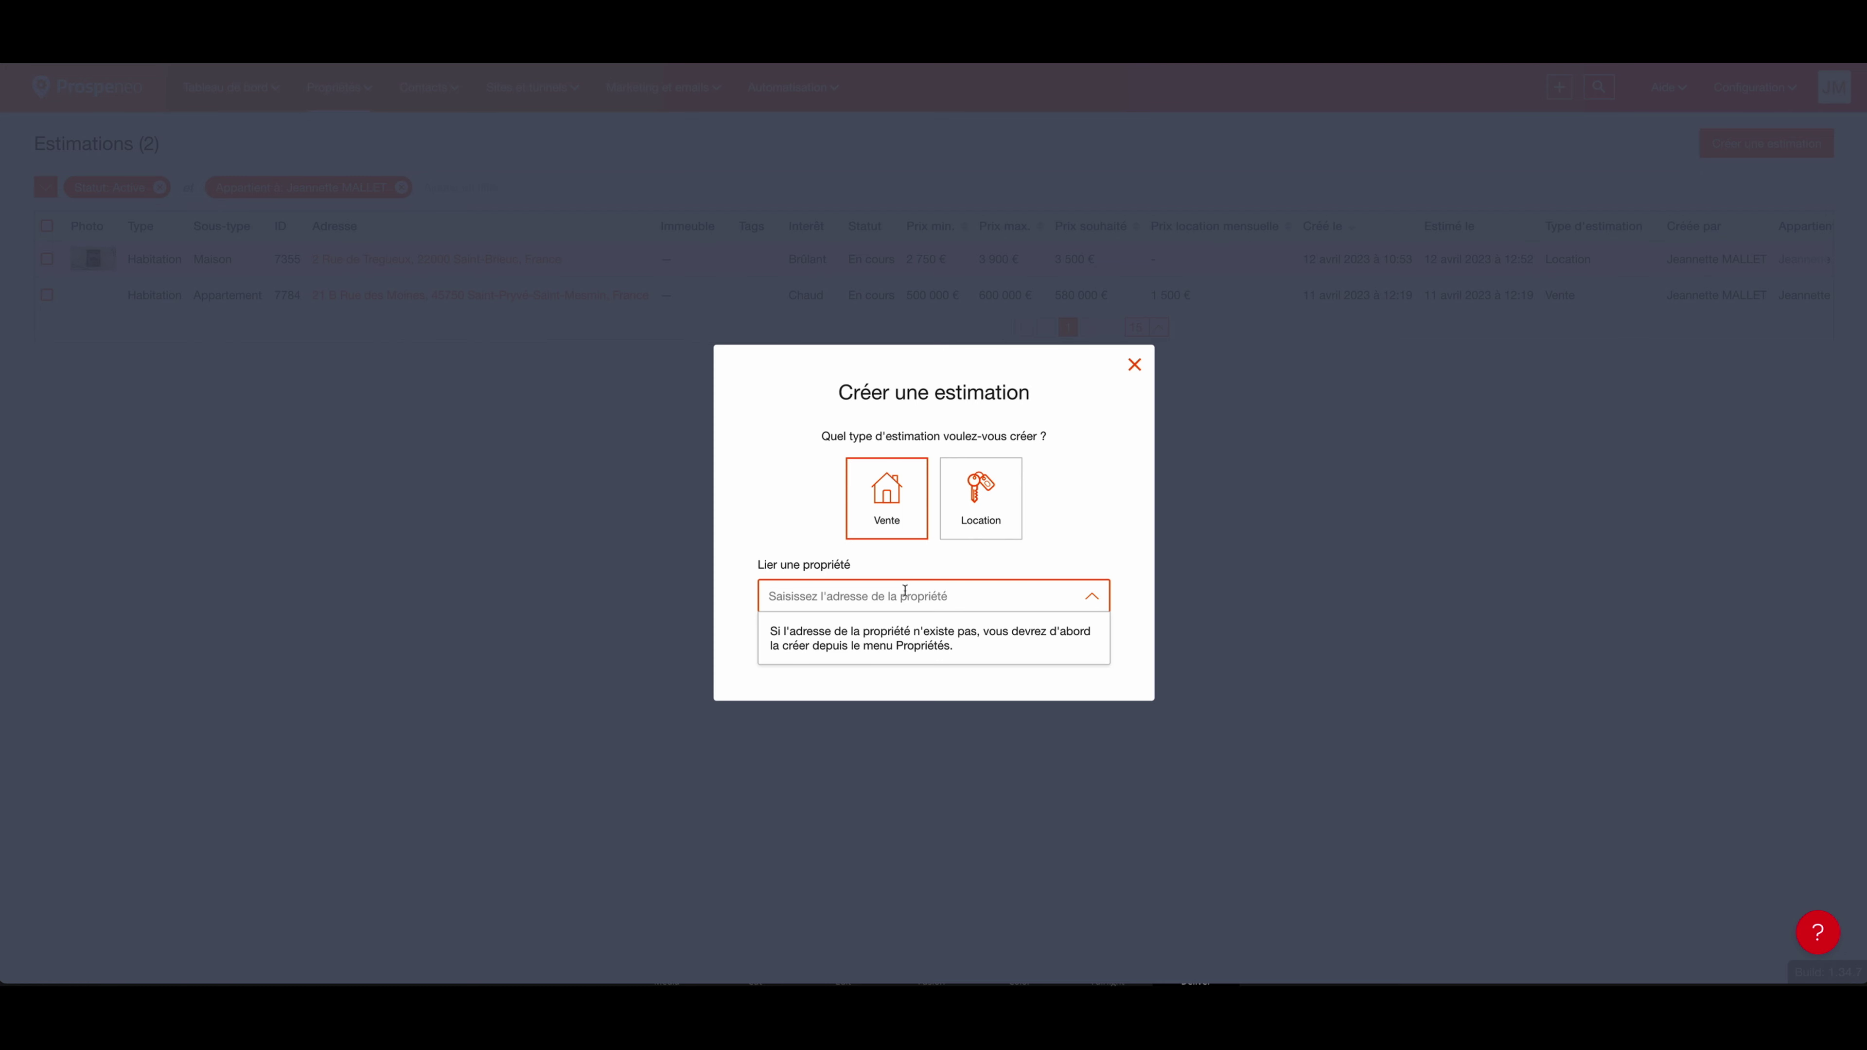
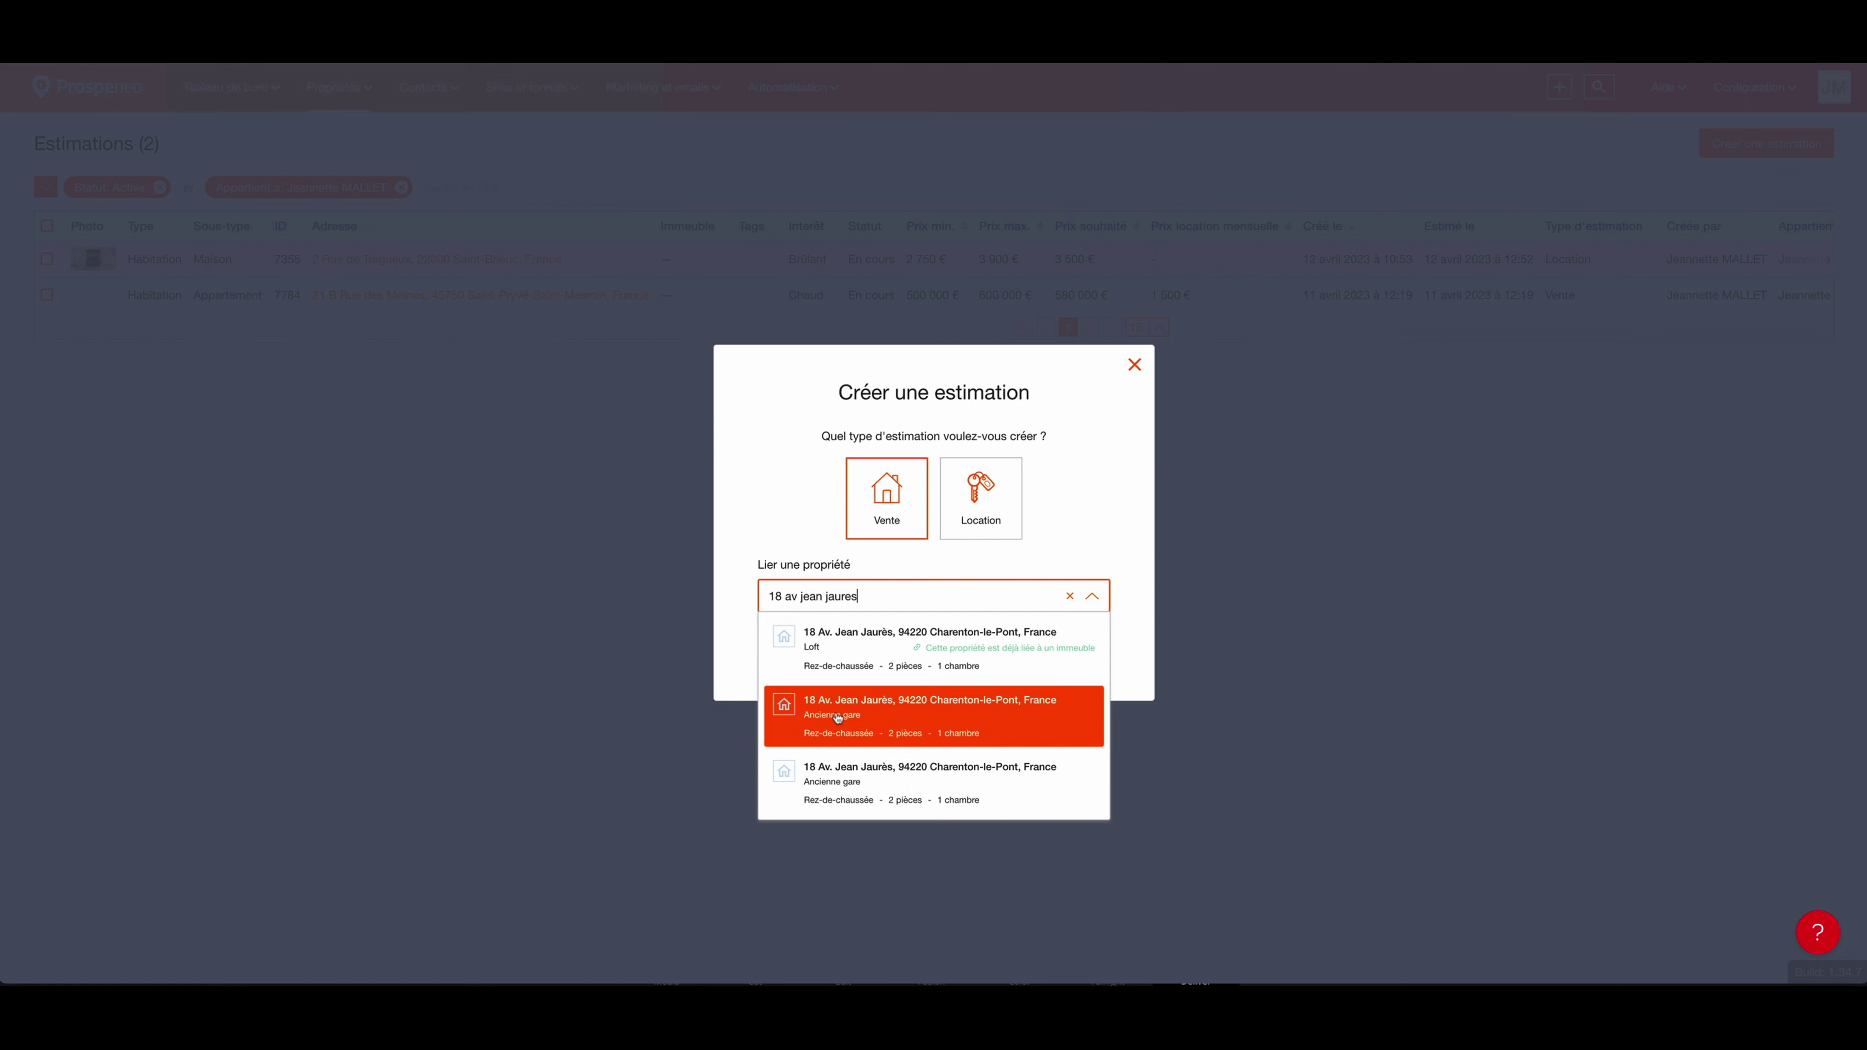
left_click(837, 718)
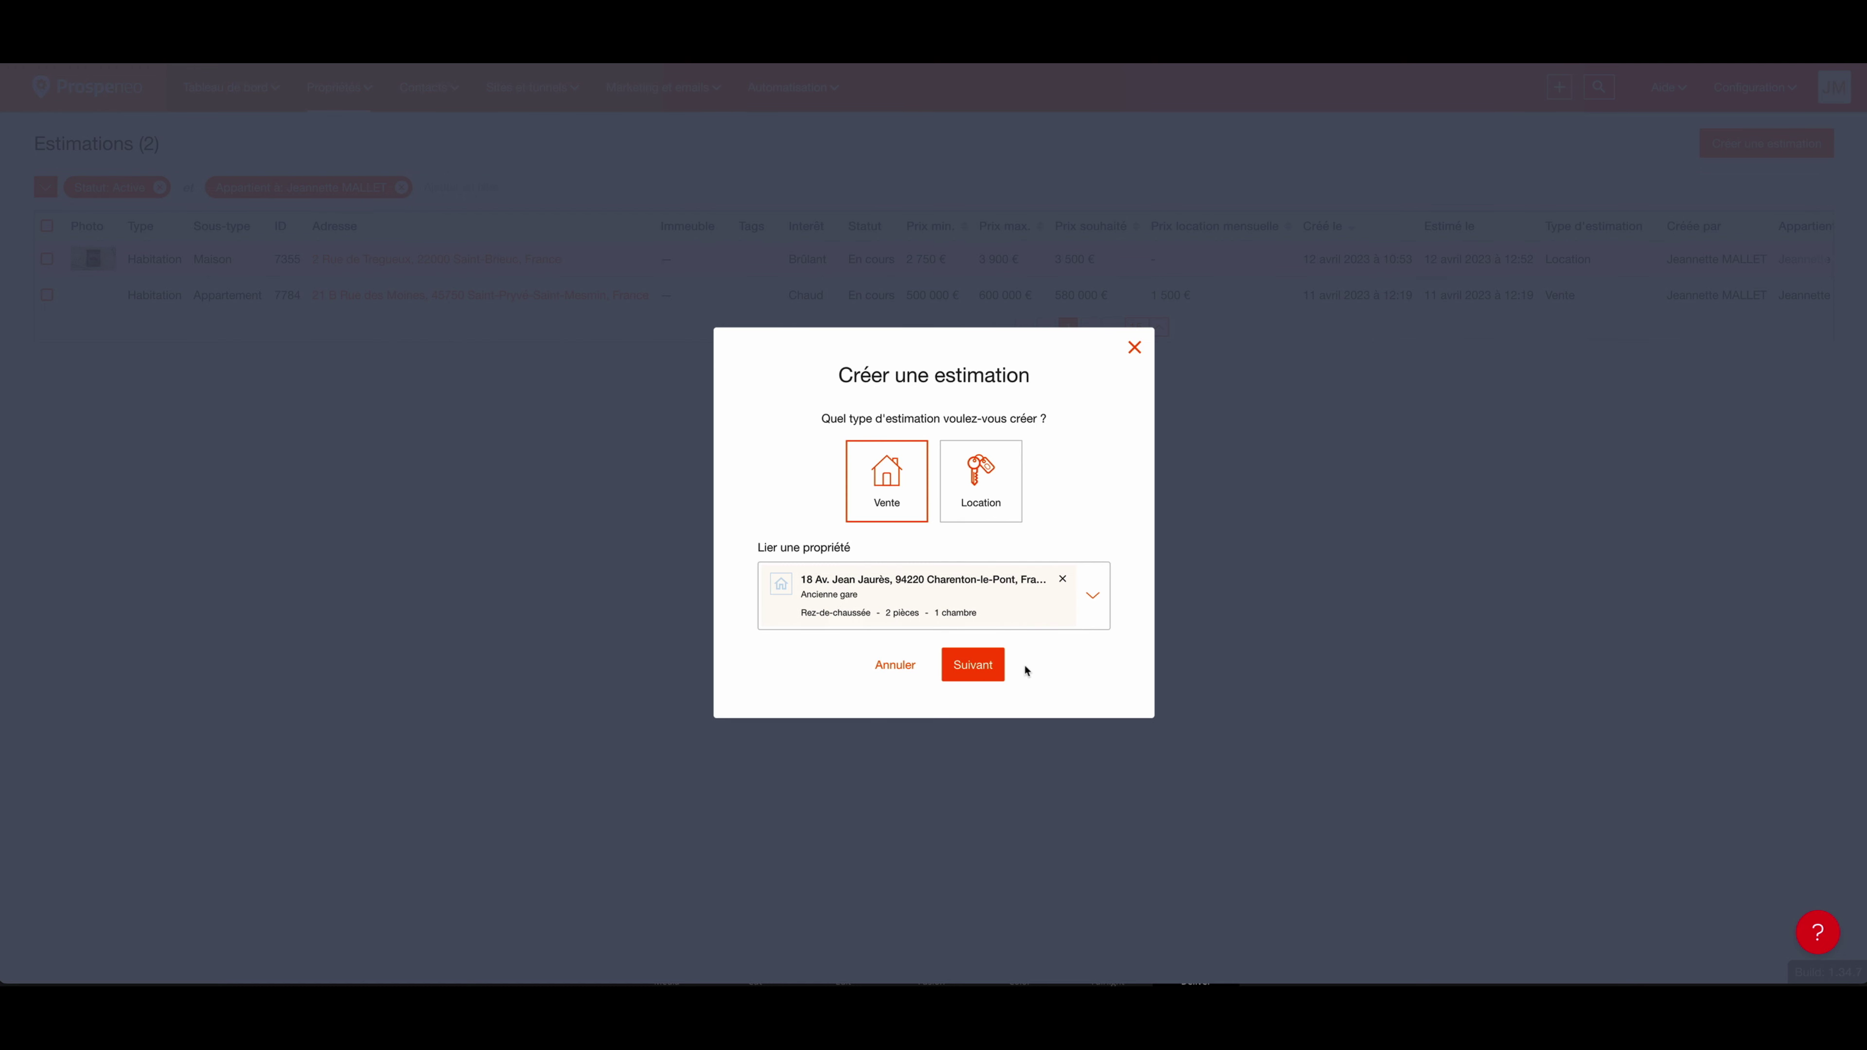
left_click(971, 670)
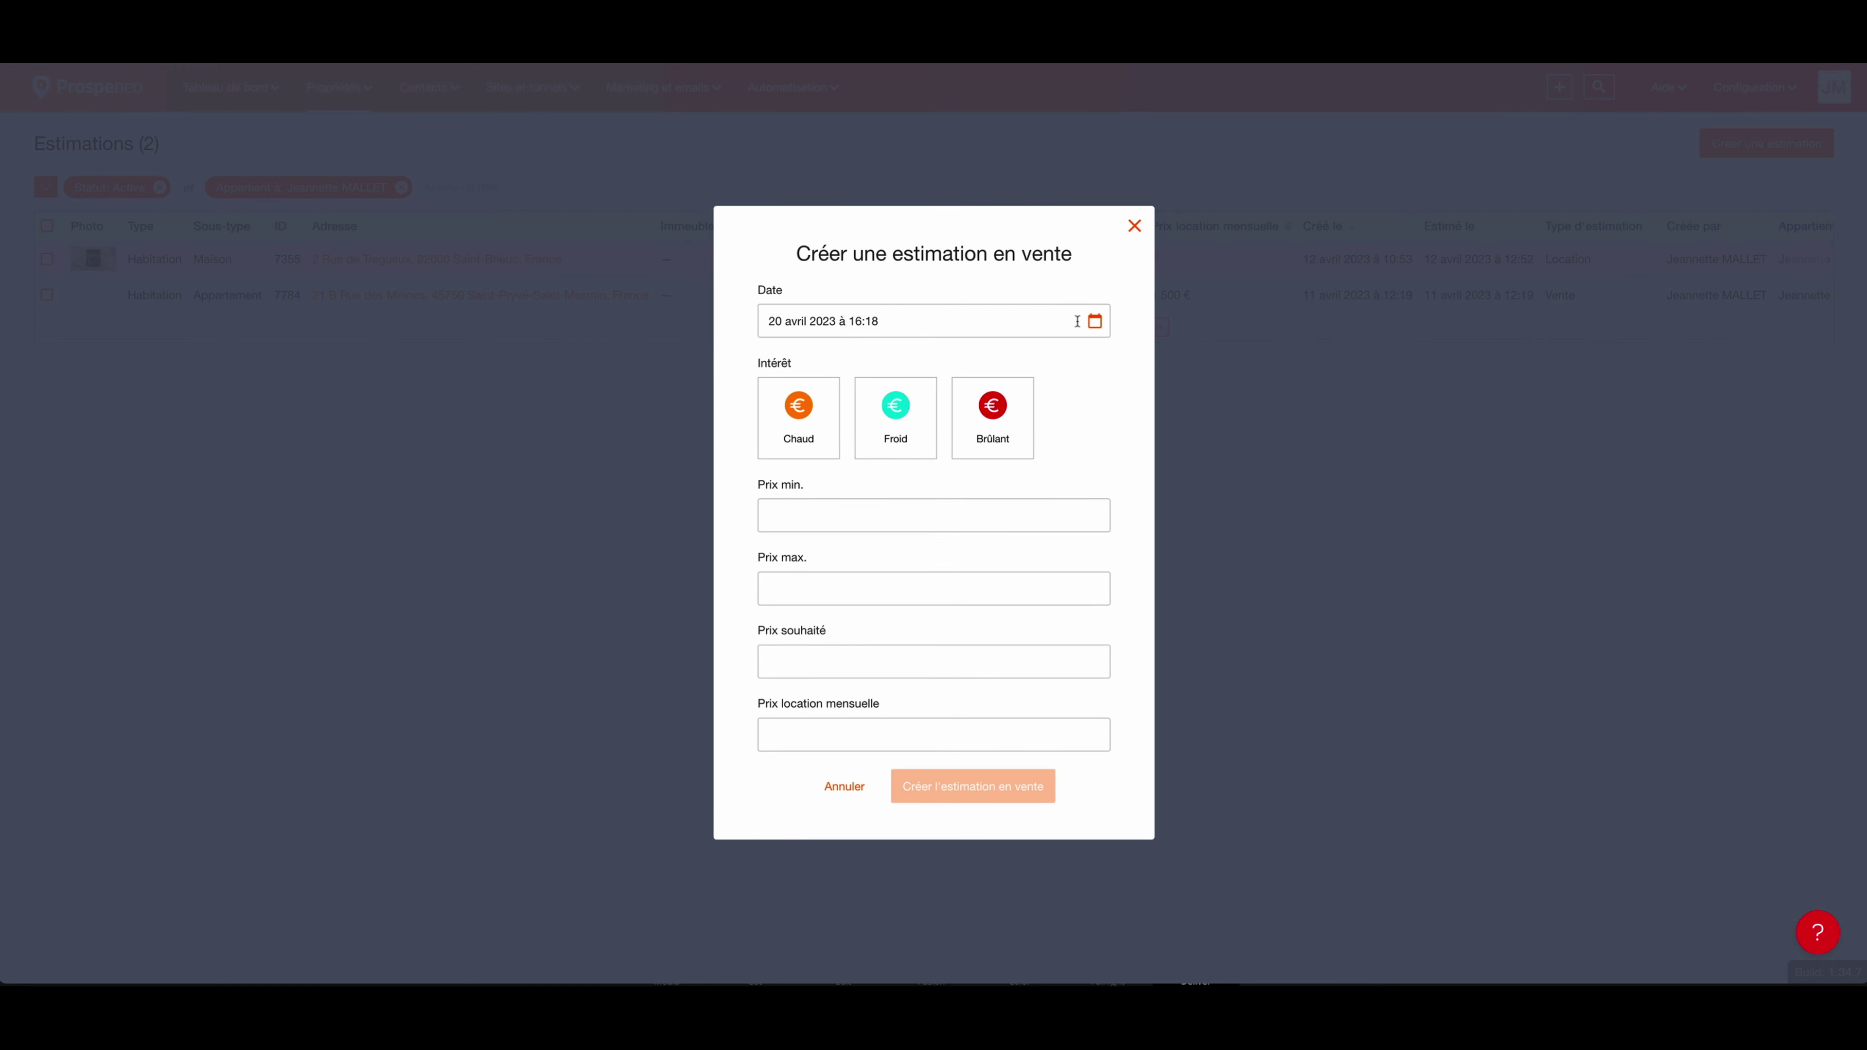
Step: Keep the current date and rate the estimation Chaud
left_click(1095, 321)
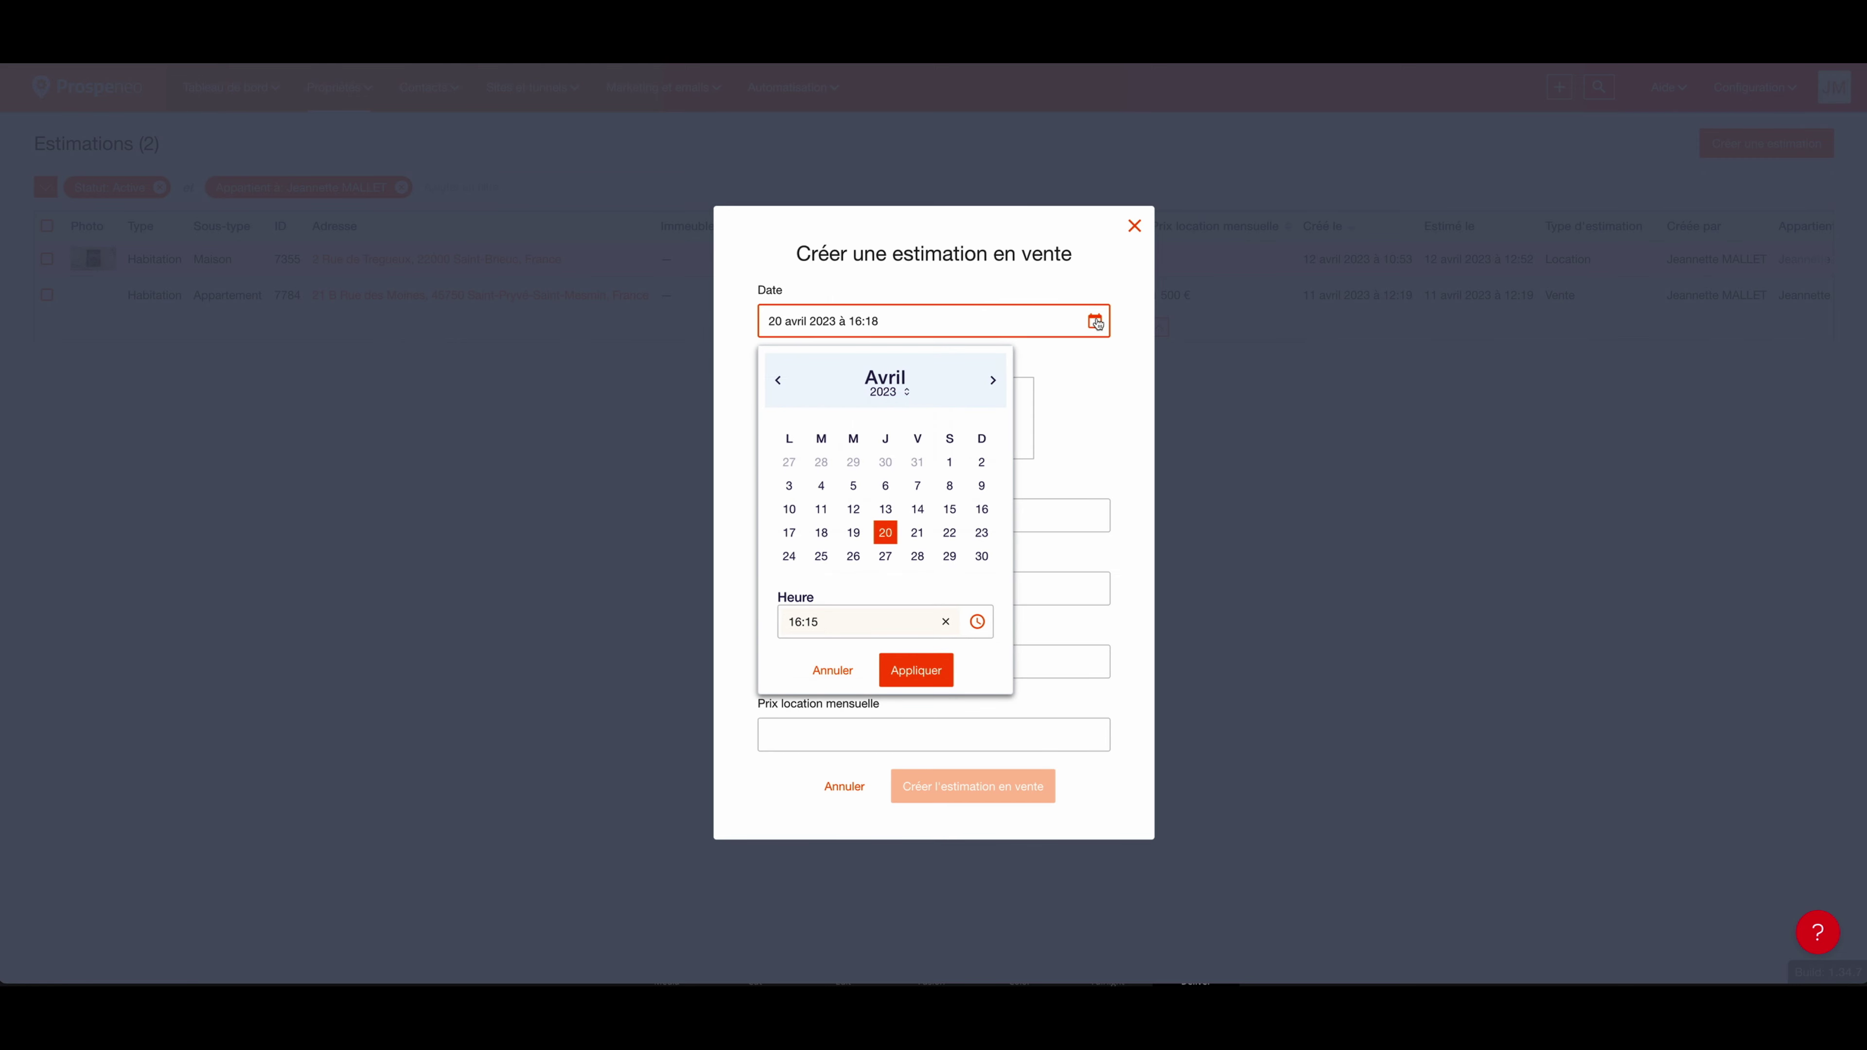
left_click(837, 671)
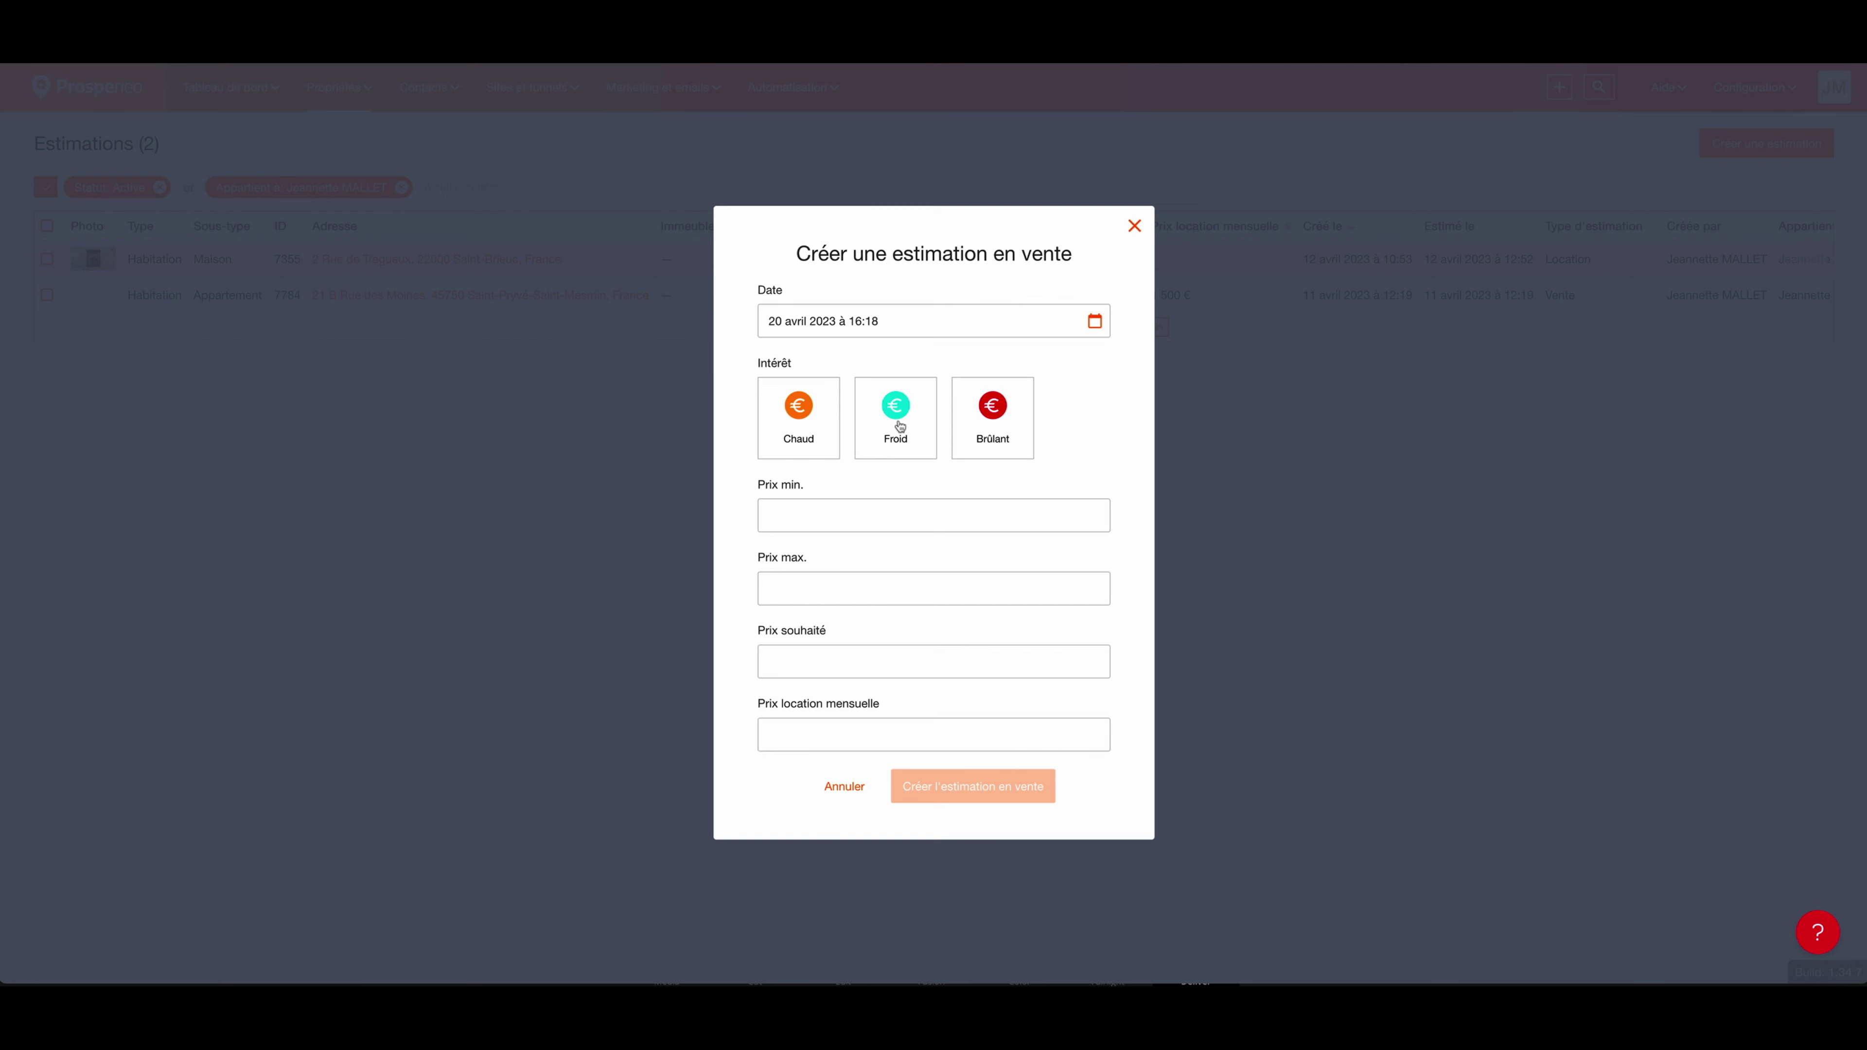
left_click(798, 434)
Step: Enter prices 500 000 min, 550 000 max, 600 000 desired, 1500 monthly rent, and create it
left_click(843, 512)
type("500 000")
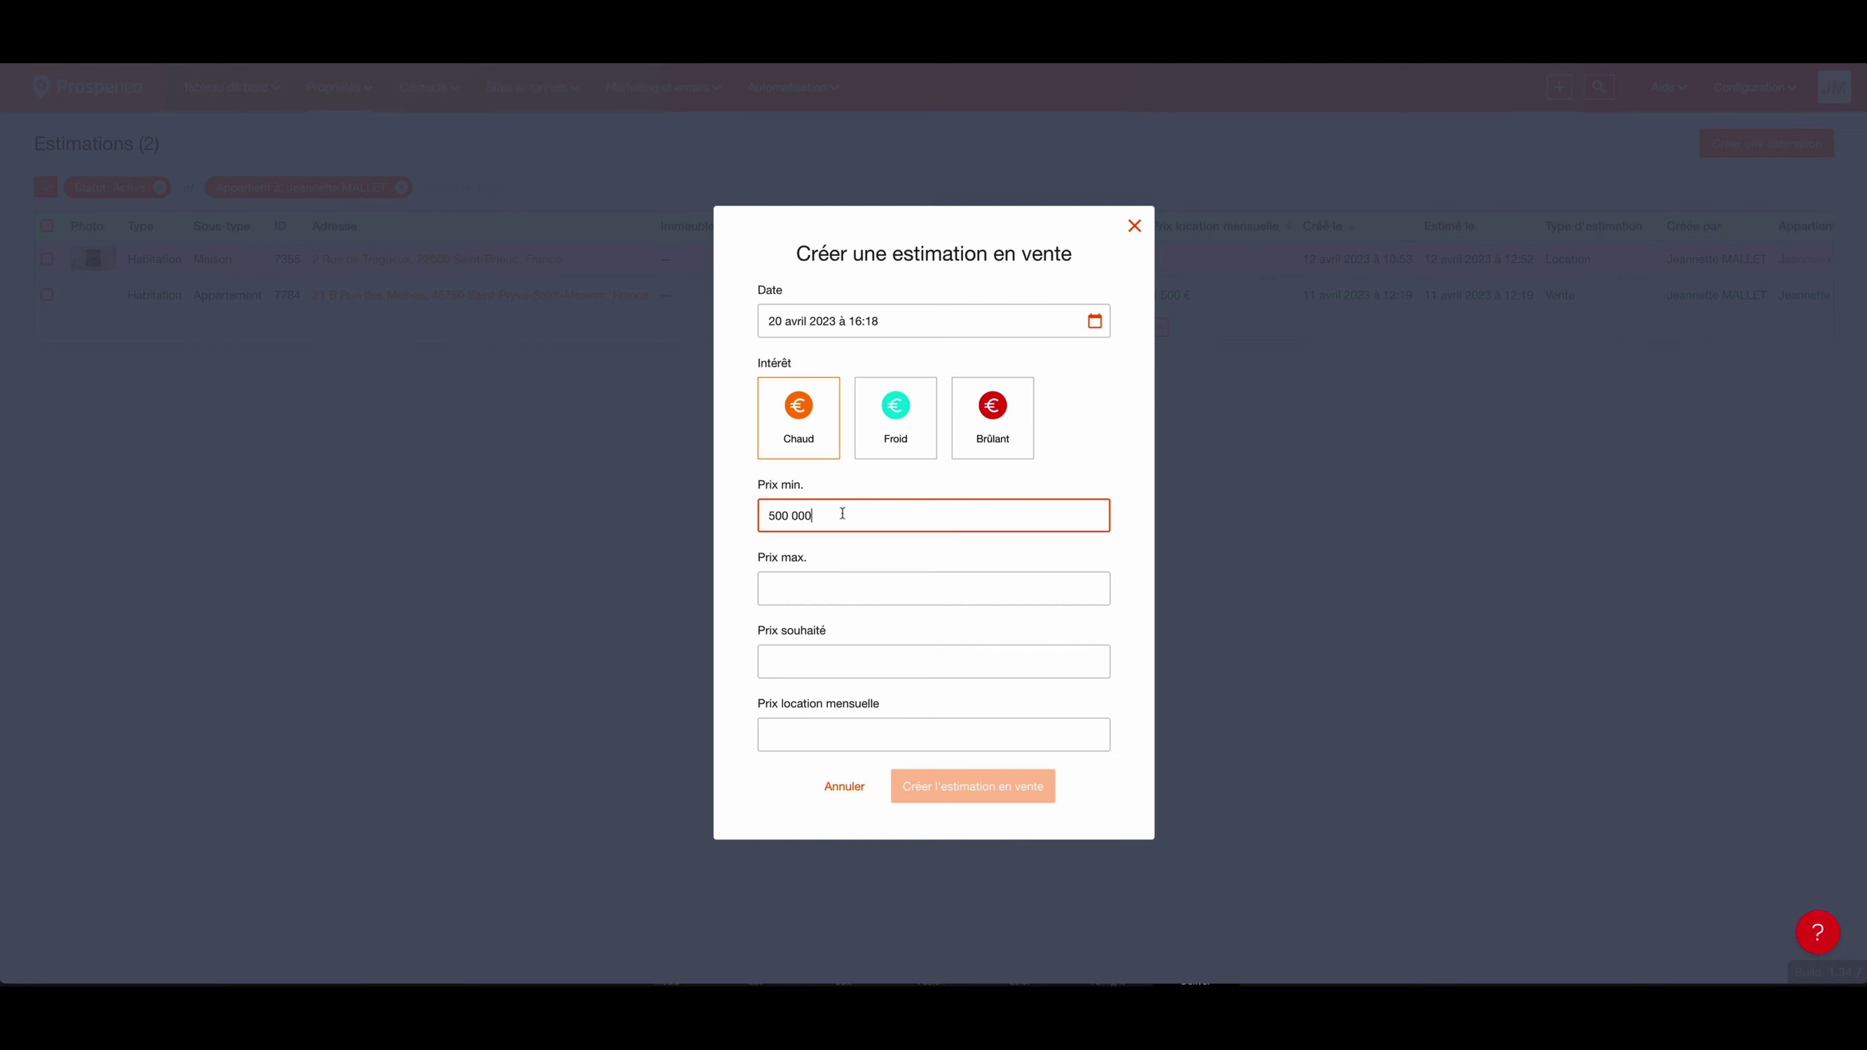
left_click(799, 585)
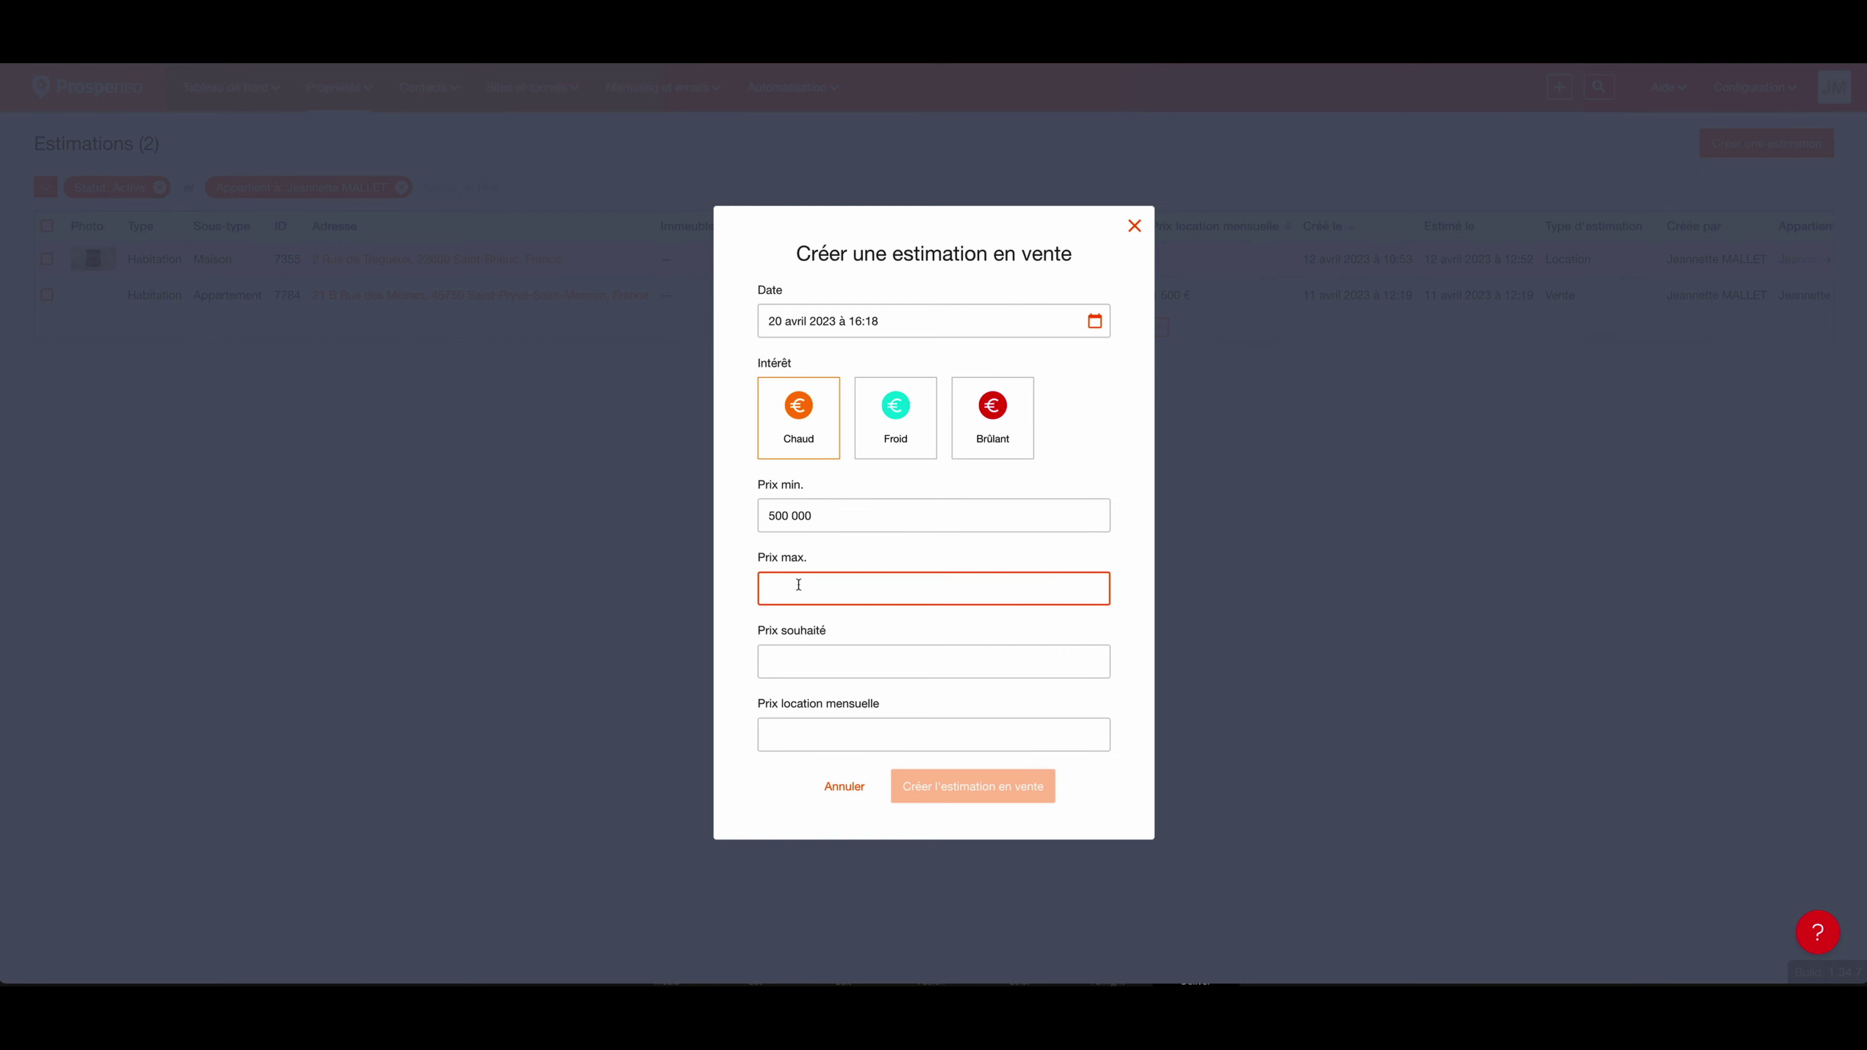
type("550 000")
left_click(790, 663)
type("600 000")
left_click(793, 734)
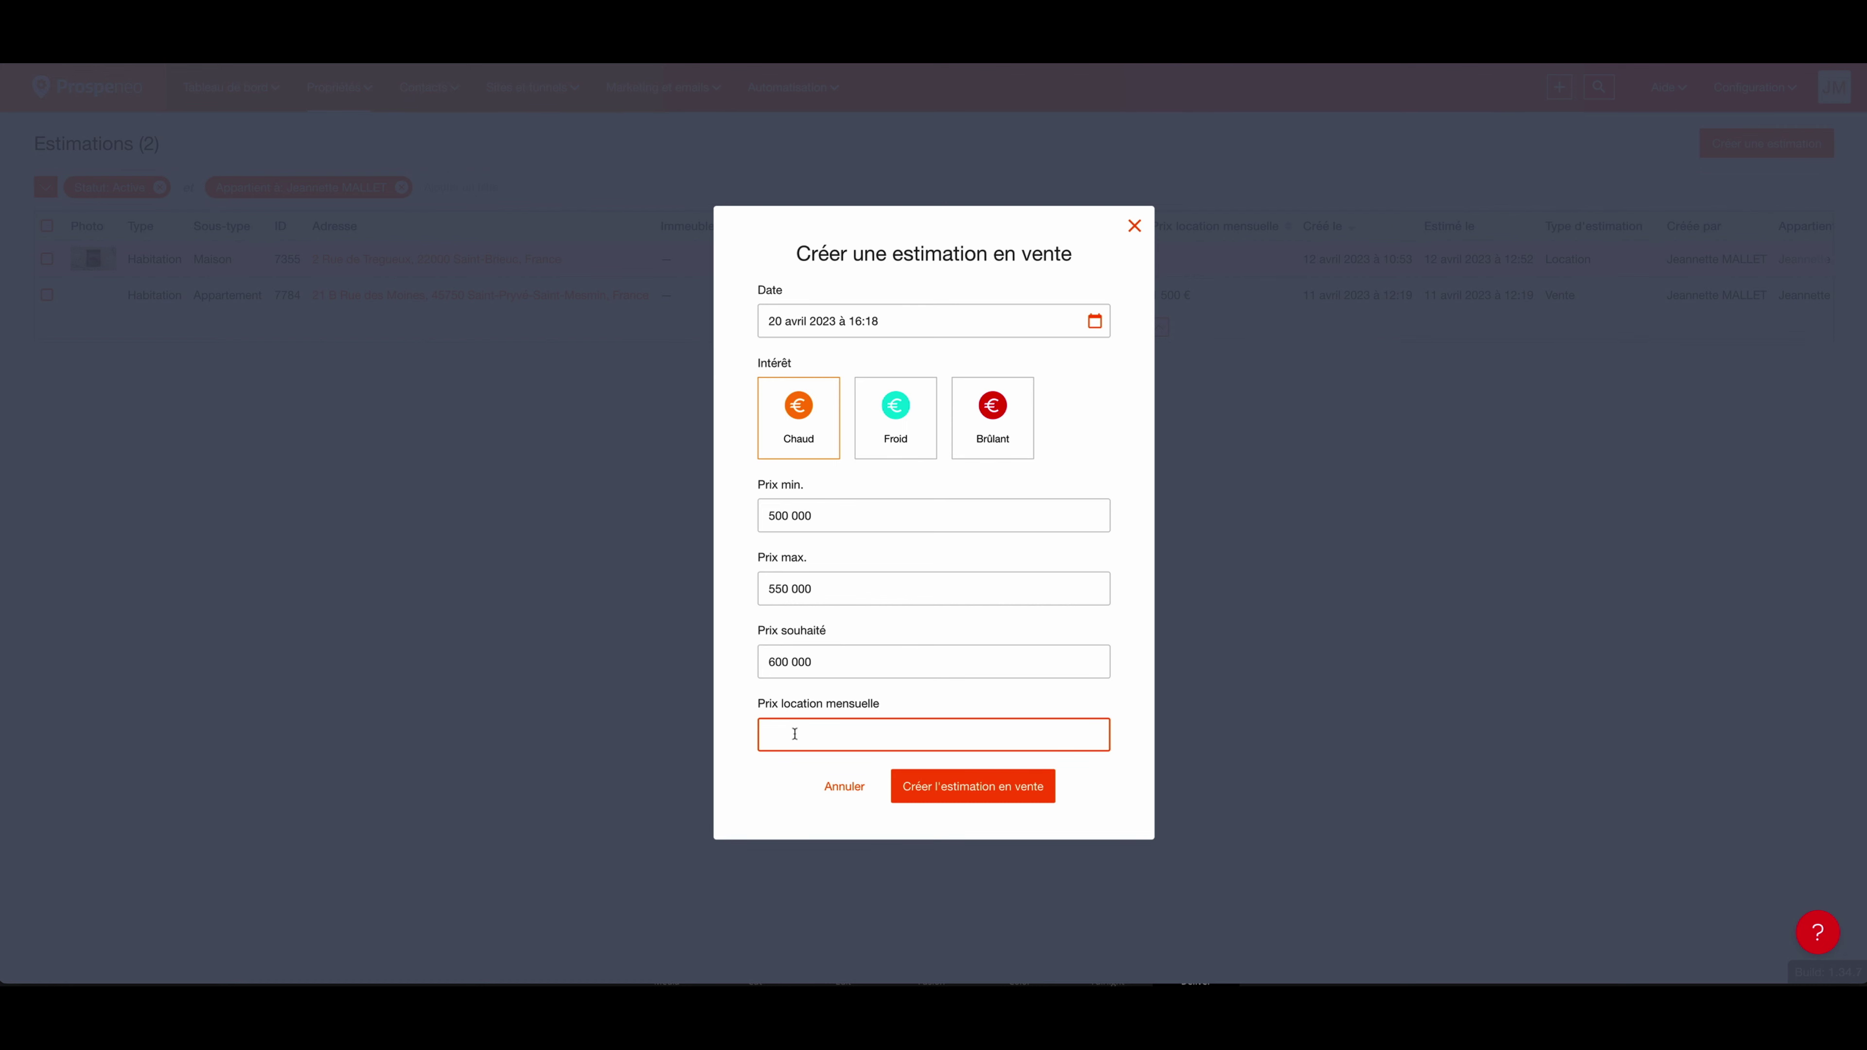
type("1500")
left_click(957, 791)
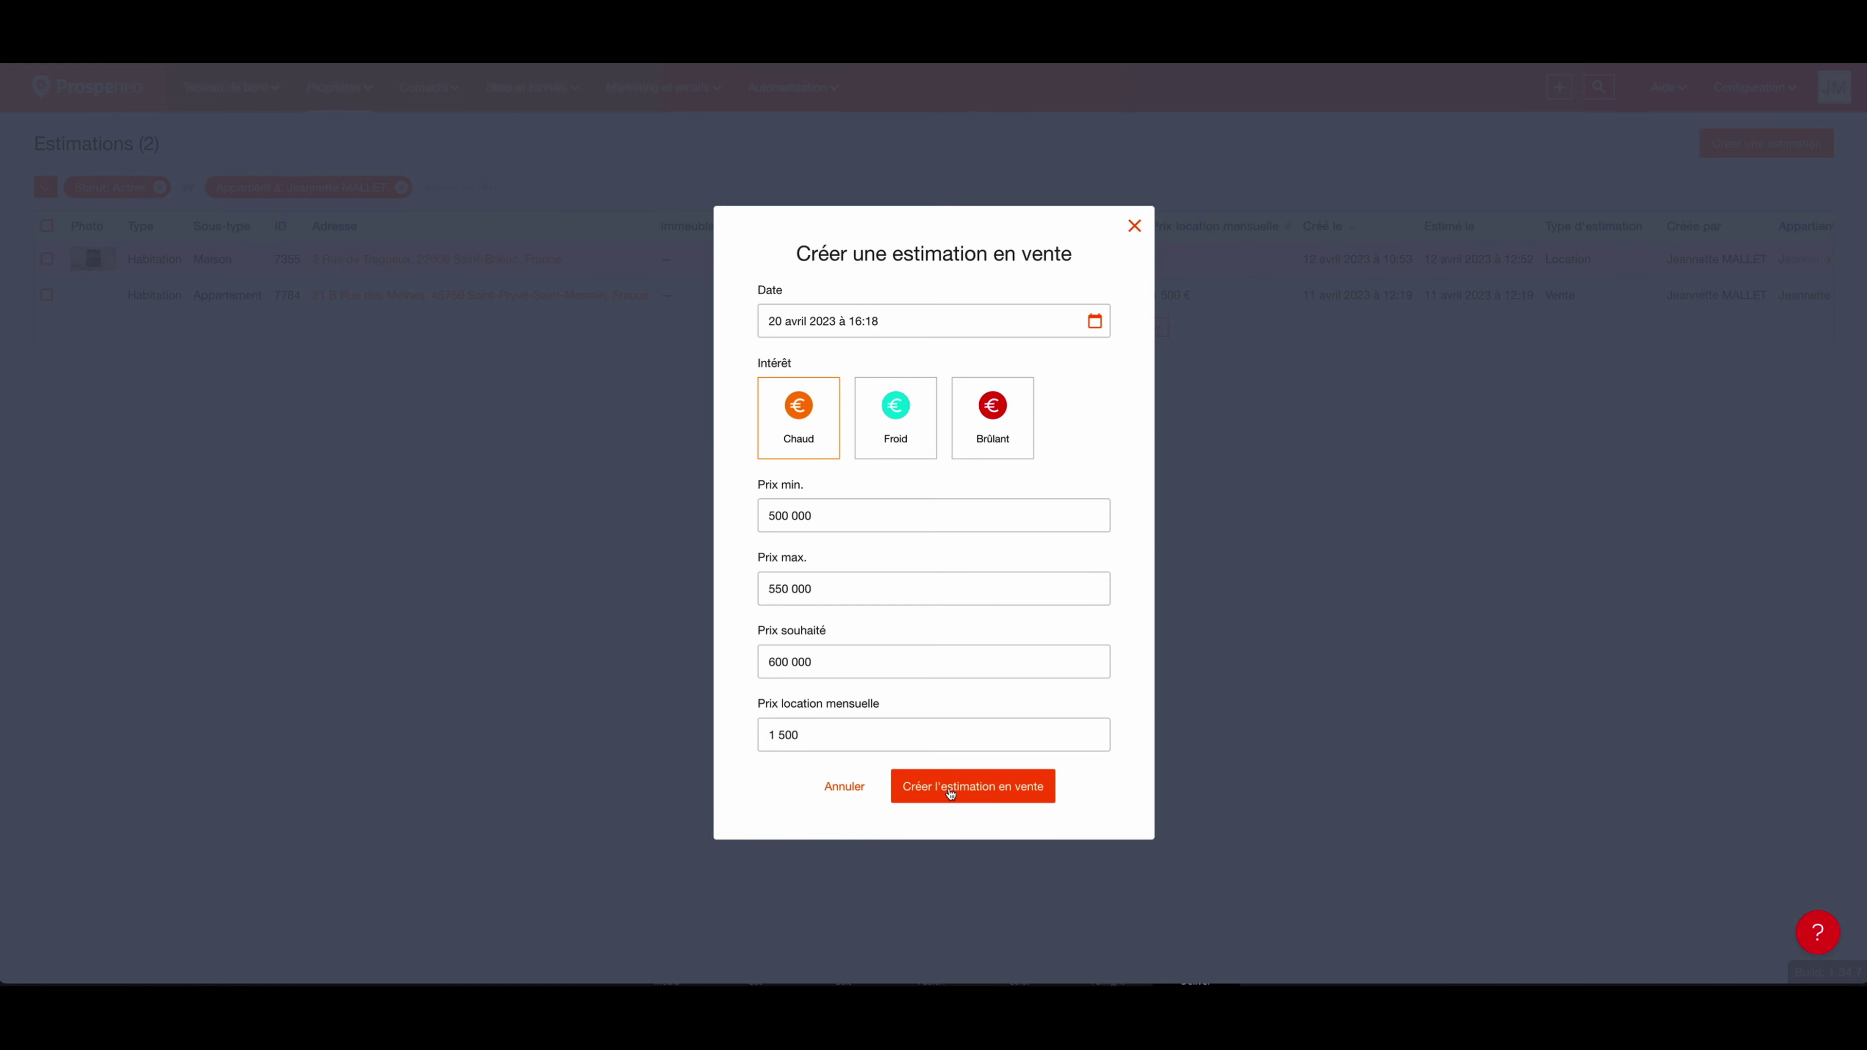
left_click(951, 788)
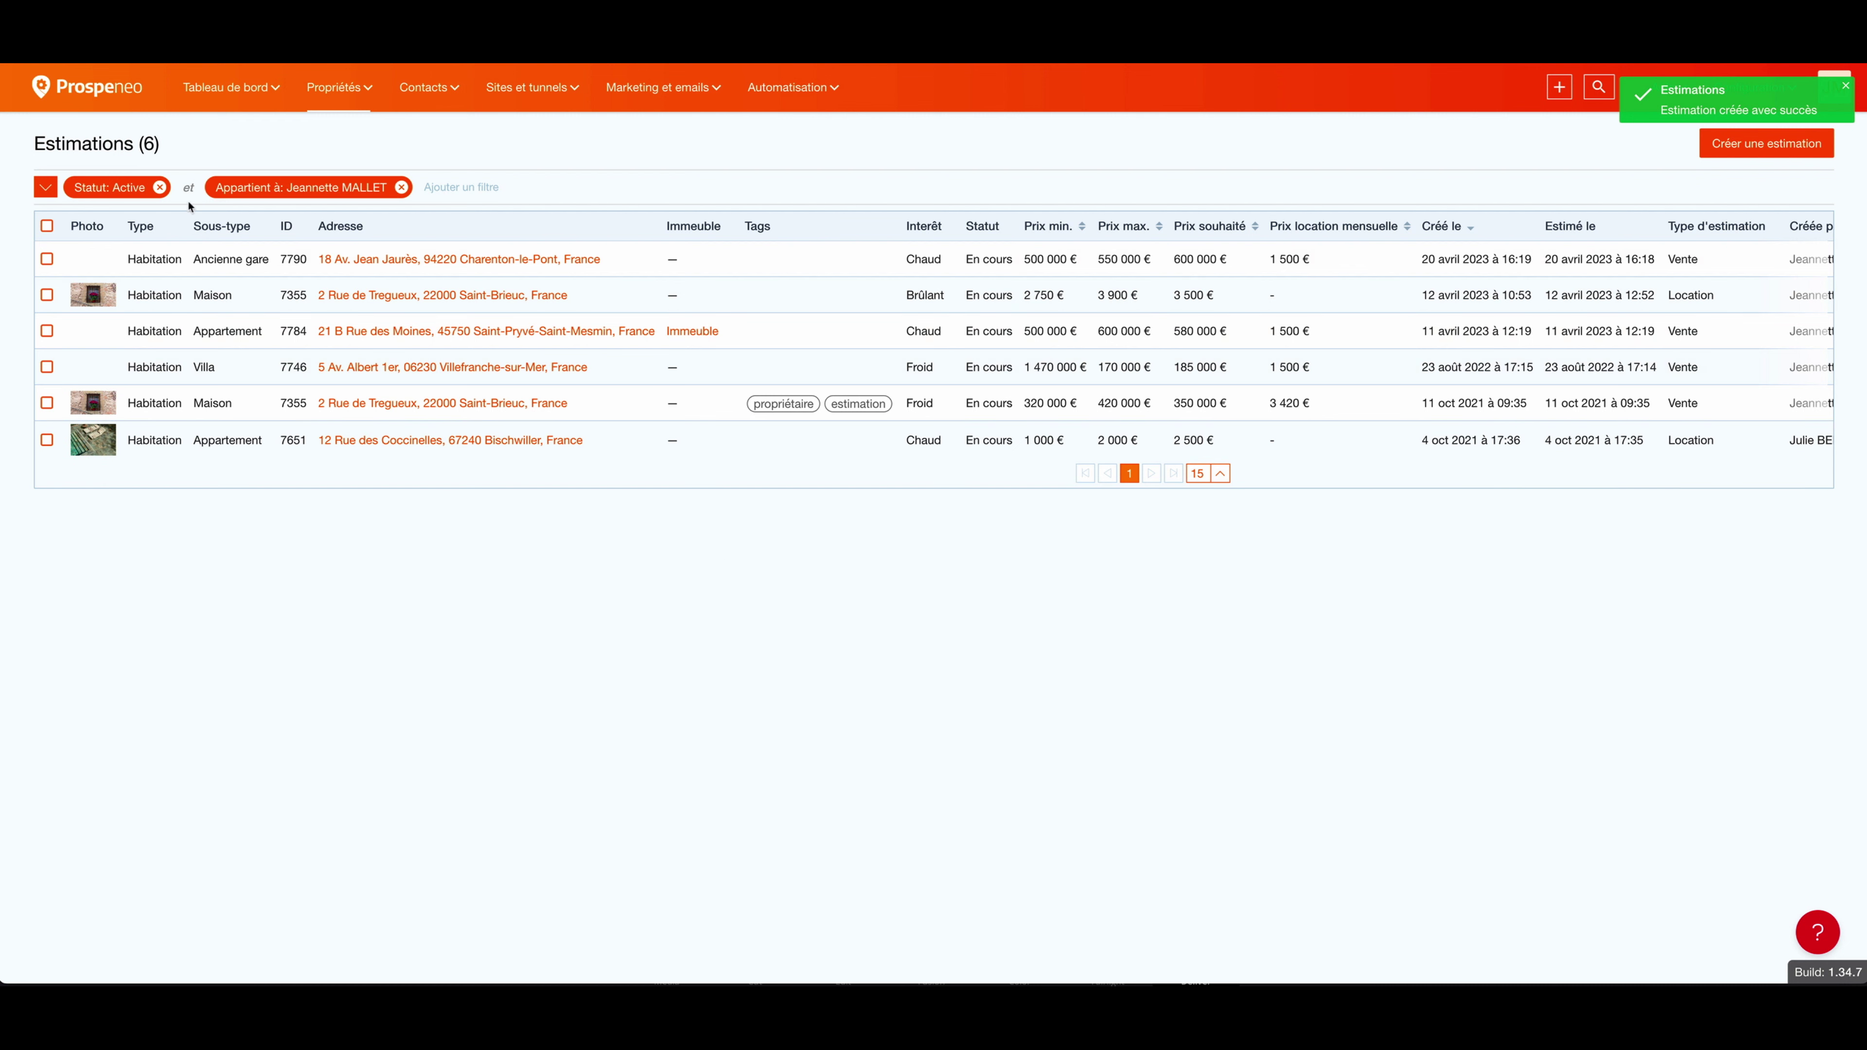
Step: Open the new Ancienne gare estimation and show its observations
left_click(233, 260)
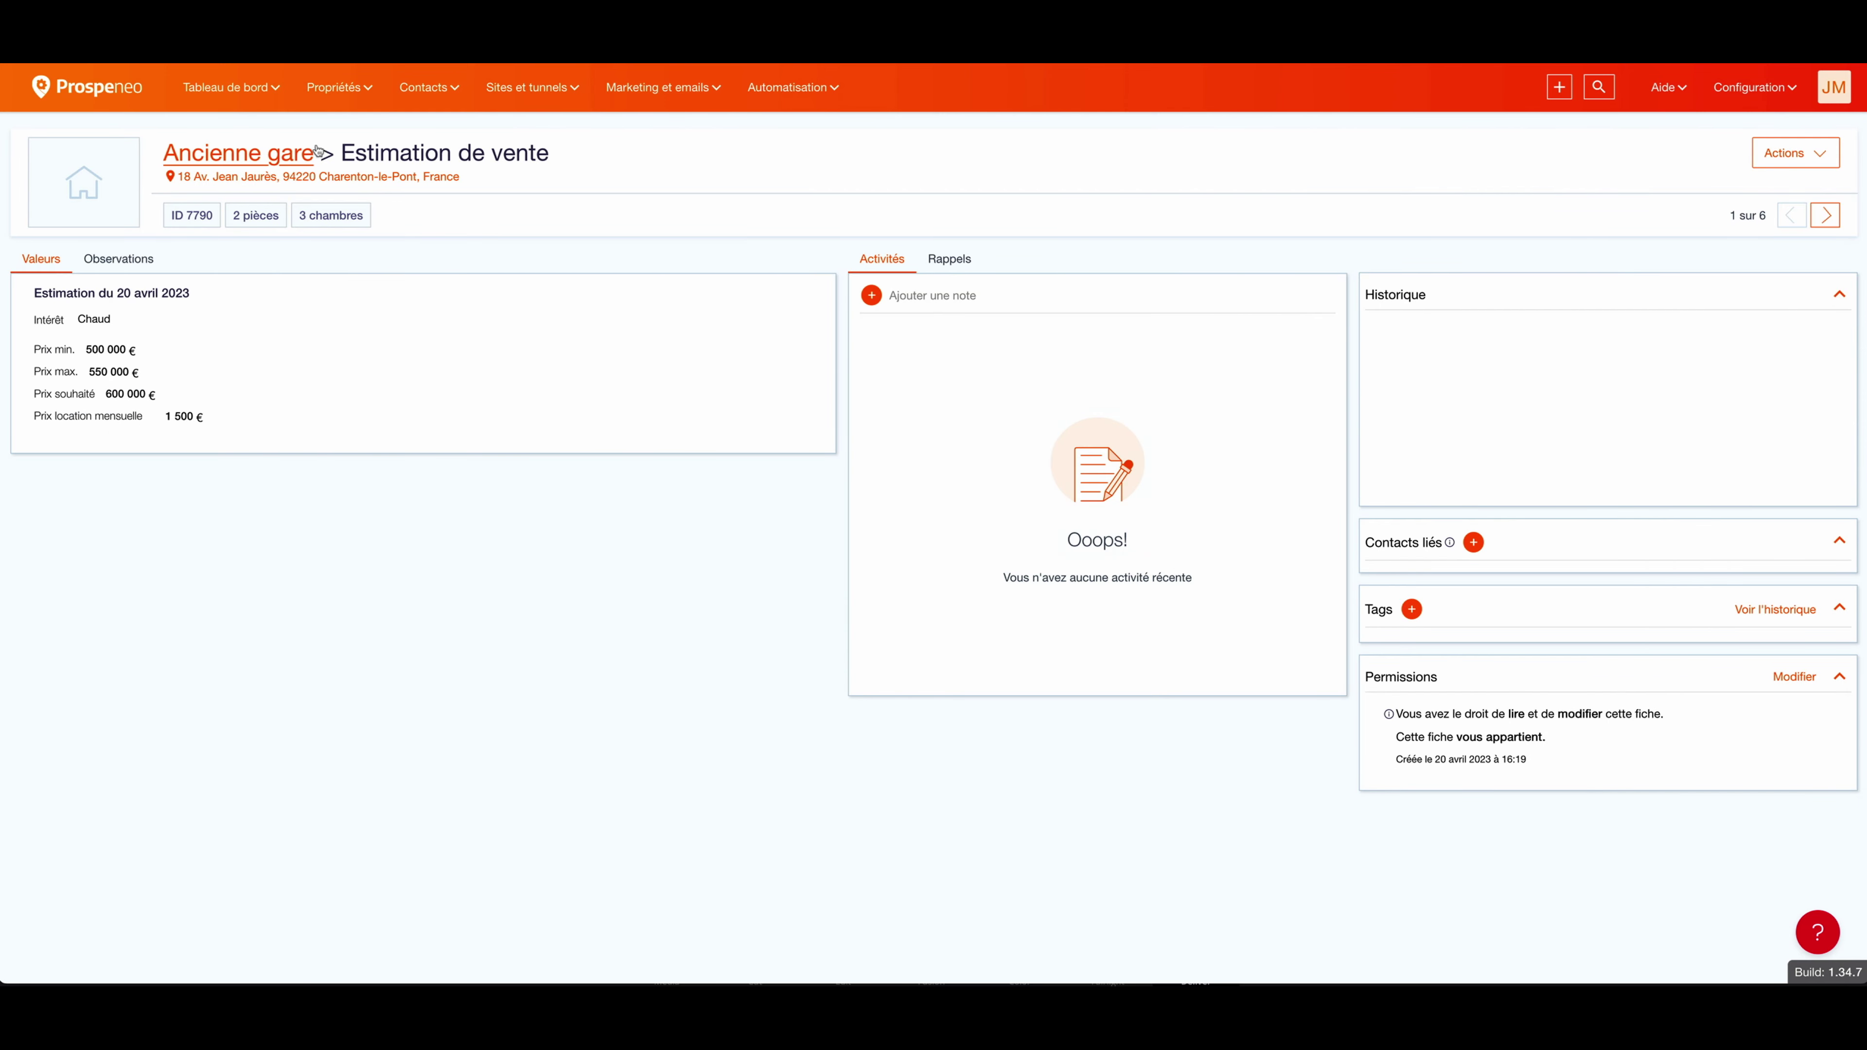
mouse_move(109, 327)
mouse_move(179, 421)
left_click(133, 264)
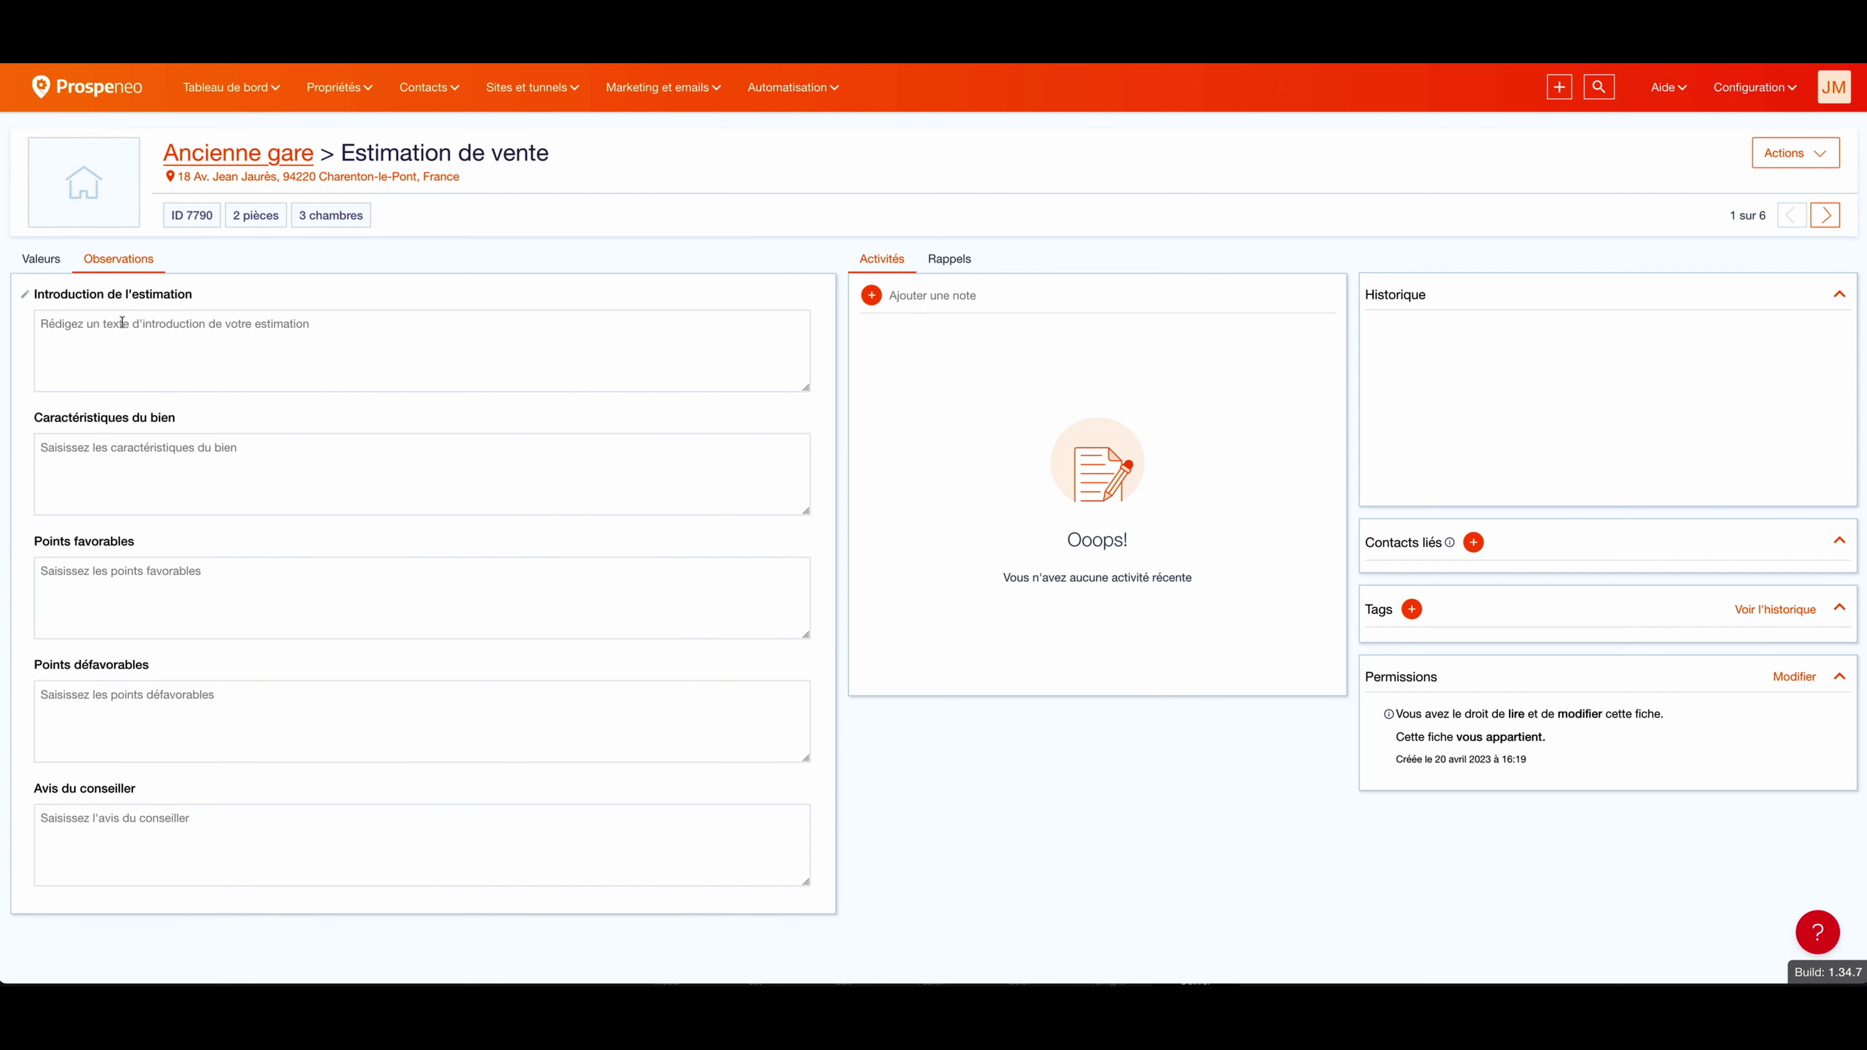
left_click(1784, 161)
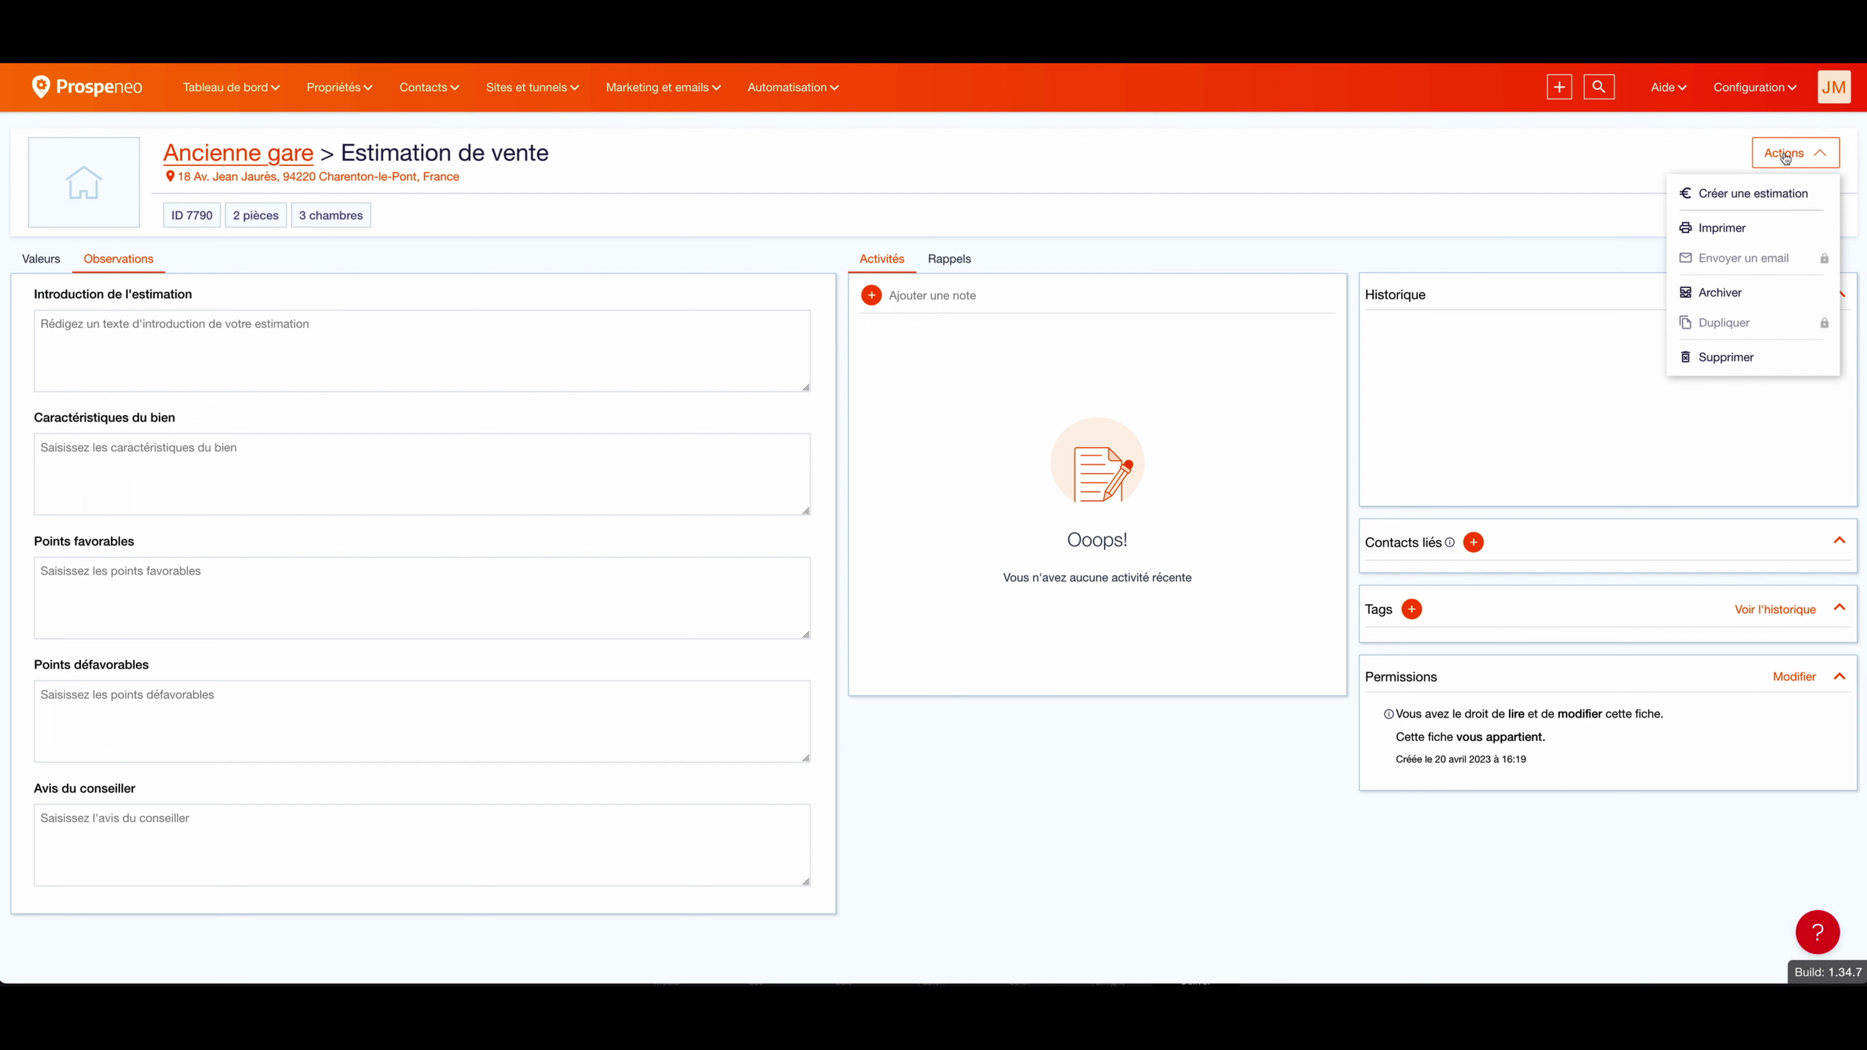
left_click(288, 367)
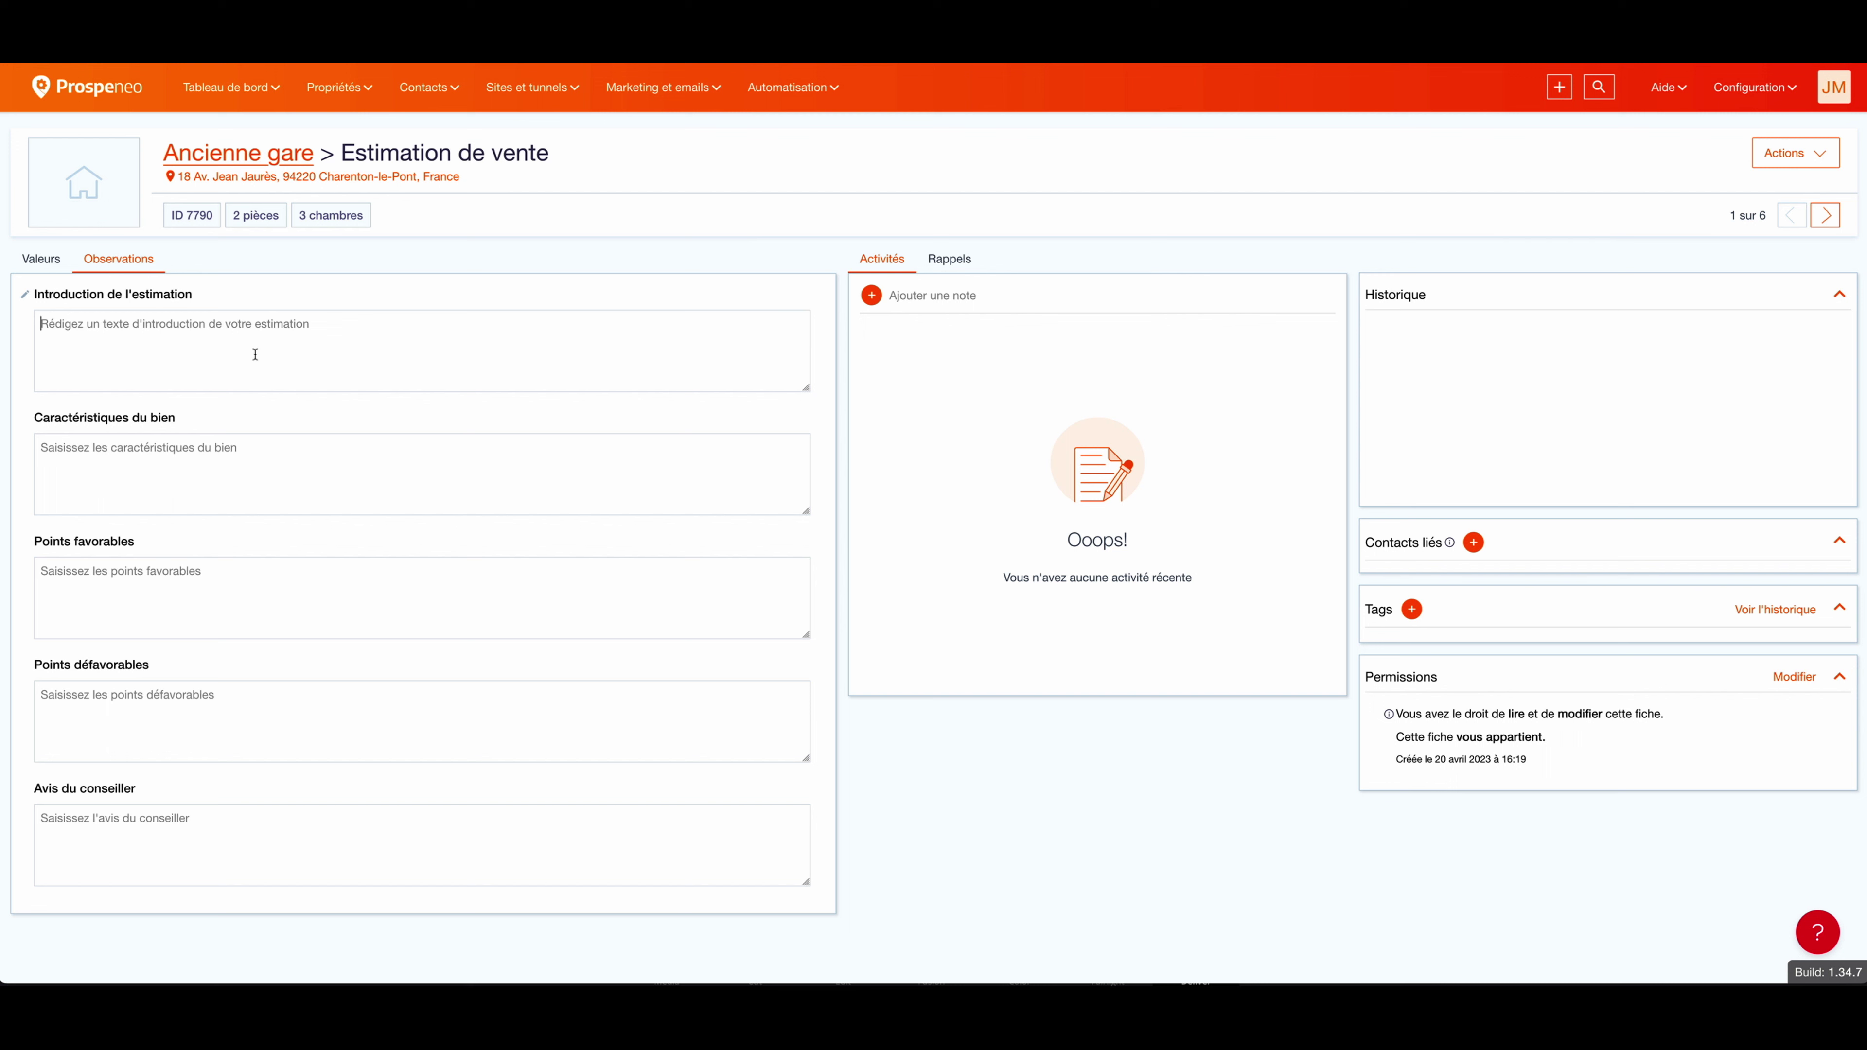
Step: Paste the Lorem Ipsum text into all five observation fields and save them
type("Lorem Ipsum is simply dummy text of the printing and typesetting industry. Lorem Ipsum has been the industry's standard dummy text ever since the 1500s, when an unknown printer took a galley of type and scrambled it to make a type specimen book. It has survived not only five centuries, but also the leap into electronic typesetting, remaining essentially unchanged. It was popularised in the 1960s with the release of Letraset sheets containing Lorem Ipsum passages, and more recently with desktop publishing software like Aldus PageMaker including versions of Lorem Ipsum.")
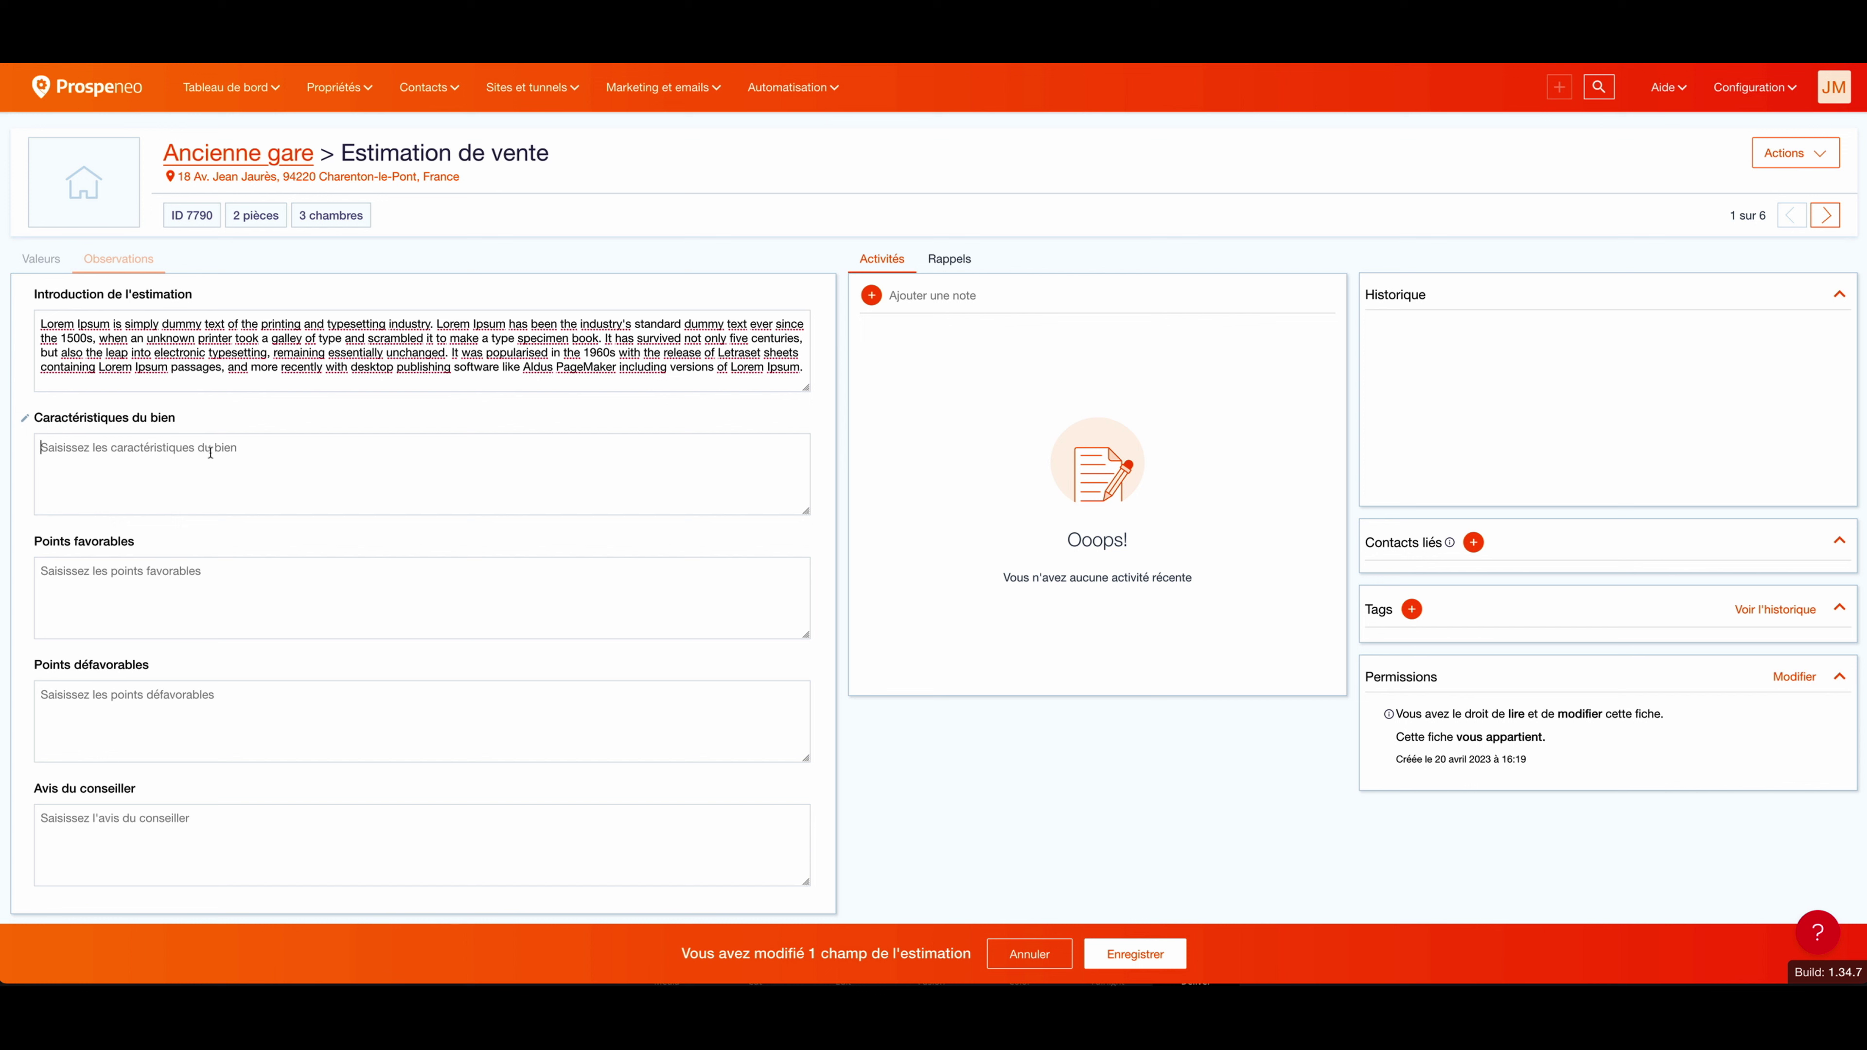
type("Lorem Ipsum is simply dummy text of the printing and typesetting industry. Lorem Ipsum has been the industry's standard dummy text ever since the 1500s, when an unknown printer took a galley of type and scrambled it to make a type specimen book. It has survived not only five centuries, but also the leap into electronic typesetting, remaining essentially unchanged. It was popularised in the 1960s with the release of Letraset sheets containing Lorem Ipsum passages, and more recently with desktop publishing software like Aldus PageMaker including versions of Lorem Ipsum.")
left_click(112, 587)
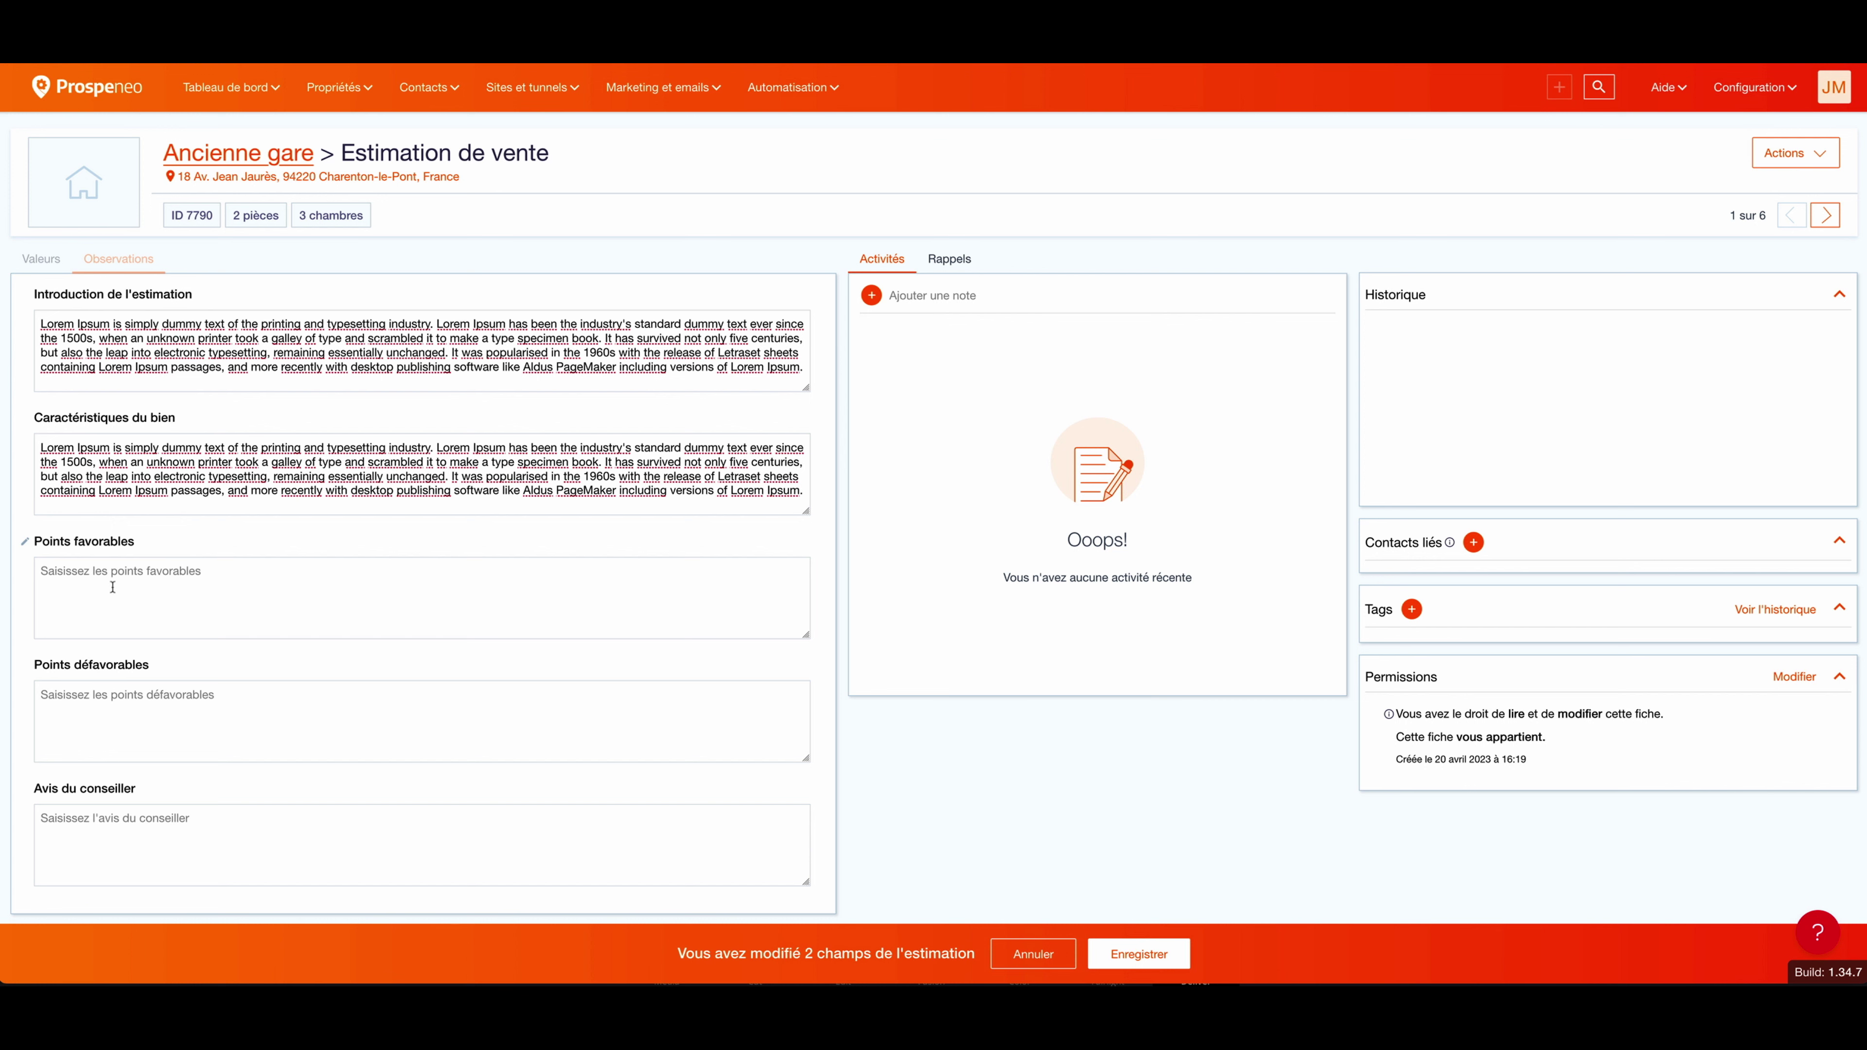
type("Lorem Ipsum is simply dummy text of the printing and typesetting industry. Lorem Ipsum has been the industry's standard dummy text ever since the 1500s, when an unknown printer took a galley of type and scrambled it to make a type specimen book. It has survived not only five centuries, but also the leap into electronic typesetting, remaining essentially unchanged. It was popularised in the 1960s with the release of Letraset sheets containing Lorem Ipsum passages, and more recently with desktop publishing software like Aldus PageMaker including versions of Lorem Ipsum.")
type("Lorem Ipsum is simply dummy text of the printing and typesetting industry. Lorem Ipsum has been the industry's standard dummy text ever since the 1500s, when an unknown printer took a galley of type and scrambled it to make a type specimen book. It has survived not only five centuries, but also the leap into electronic typesetting, remaining essentially unchanged. It was popularised in the 1960s with the release of Letraset sheets containing Lorem Ipsum passages, and more recently with desktop publishing software like Aldus PageMaker including versions of Lorem Ipsum.")
left_click(112, 826)
type("Lorem Ipsum is simply dummy text of the printing and typesetting industry. Lorem Ipsum has been the industry's standard dummy text ever since the 1500s, when an unknown printer took a galley of type and scrambled it to make a type specimen book. It has survived not only five centuries, but also the leap into electronic typesetting, remaining essentially unchanged. It was popularised in the 1960s with the release of Letraset sheets containing Lorem Ipsum passages, and more recently with desktop publishing software like Aldus PageMaker including versions of Lorem Ipsum.")
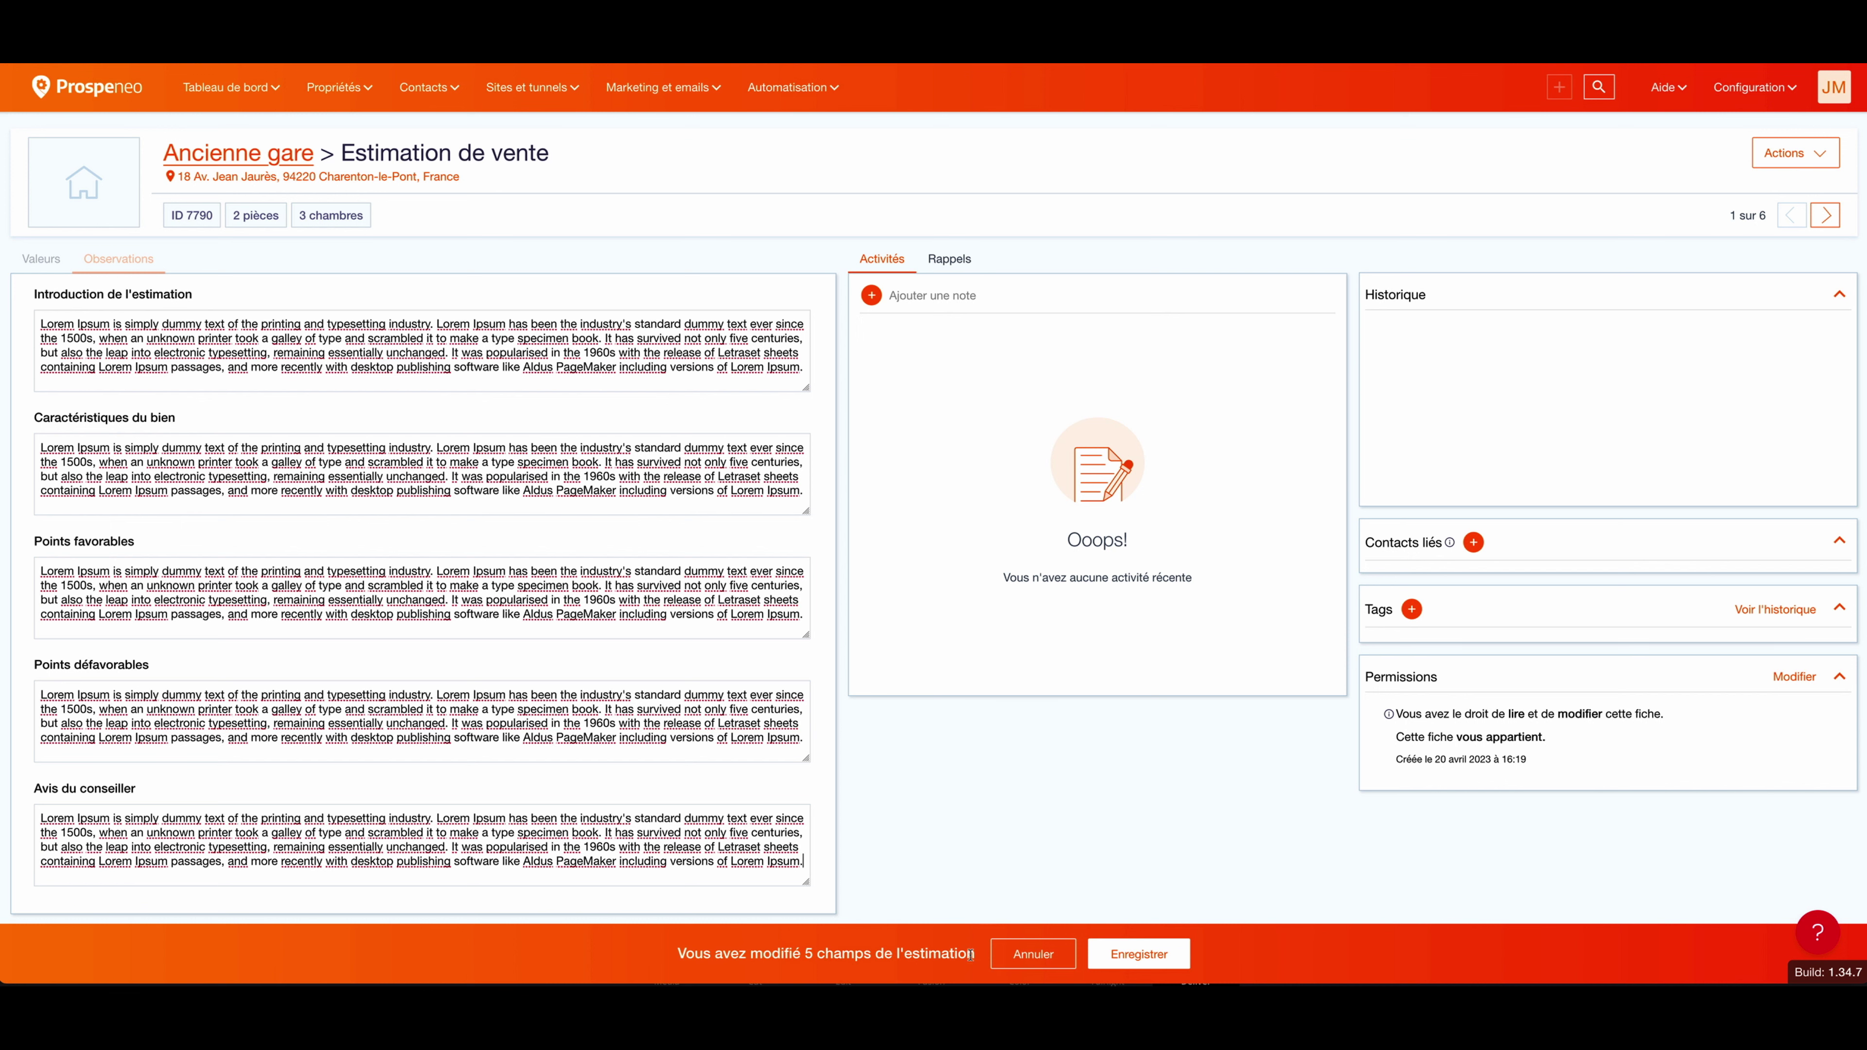
left_click(1147, 956)
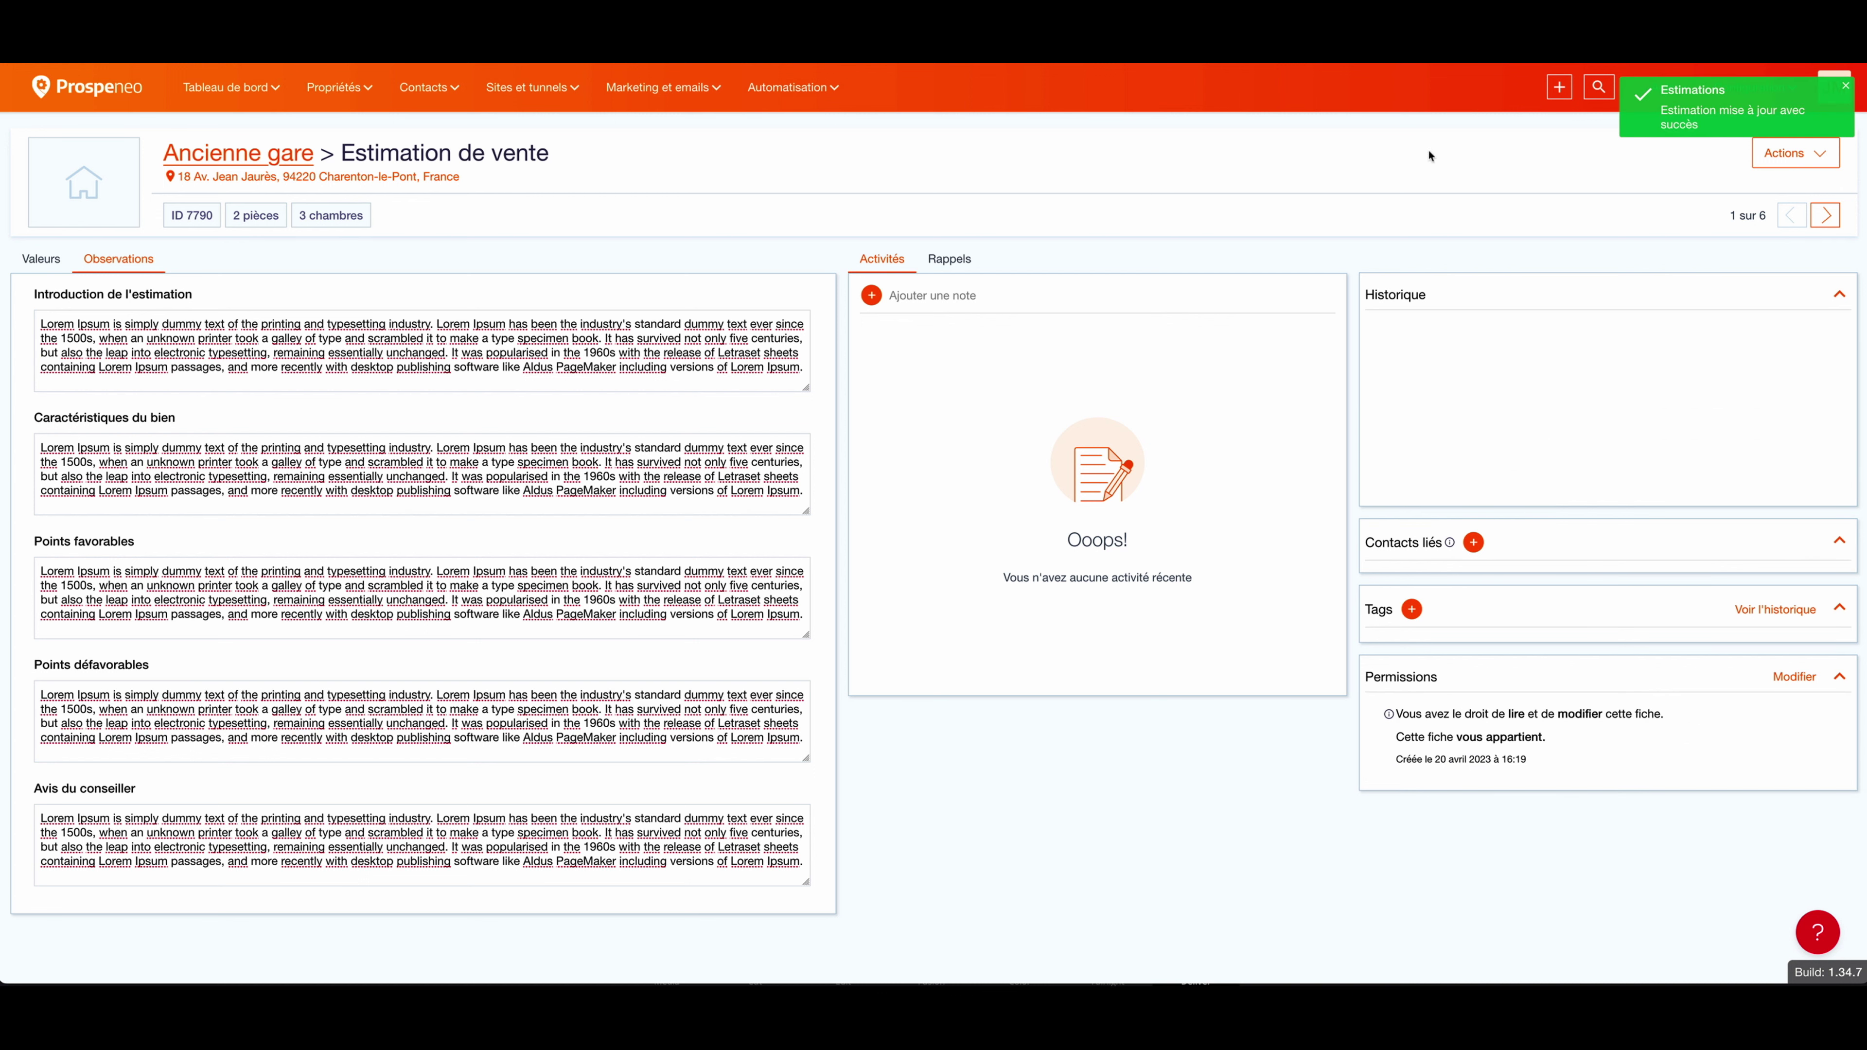
left_click(1807, 156)
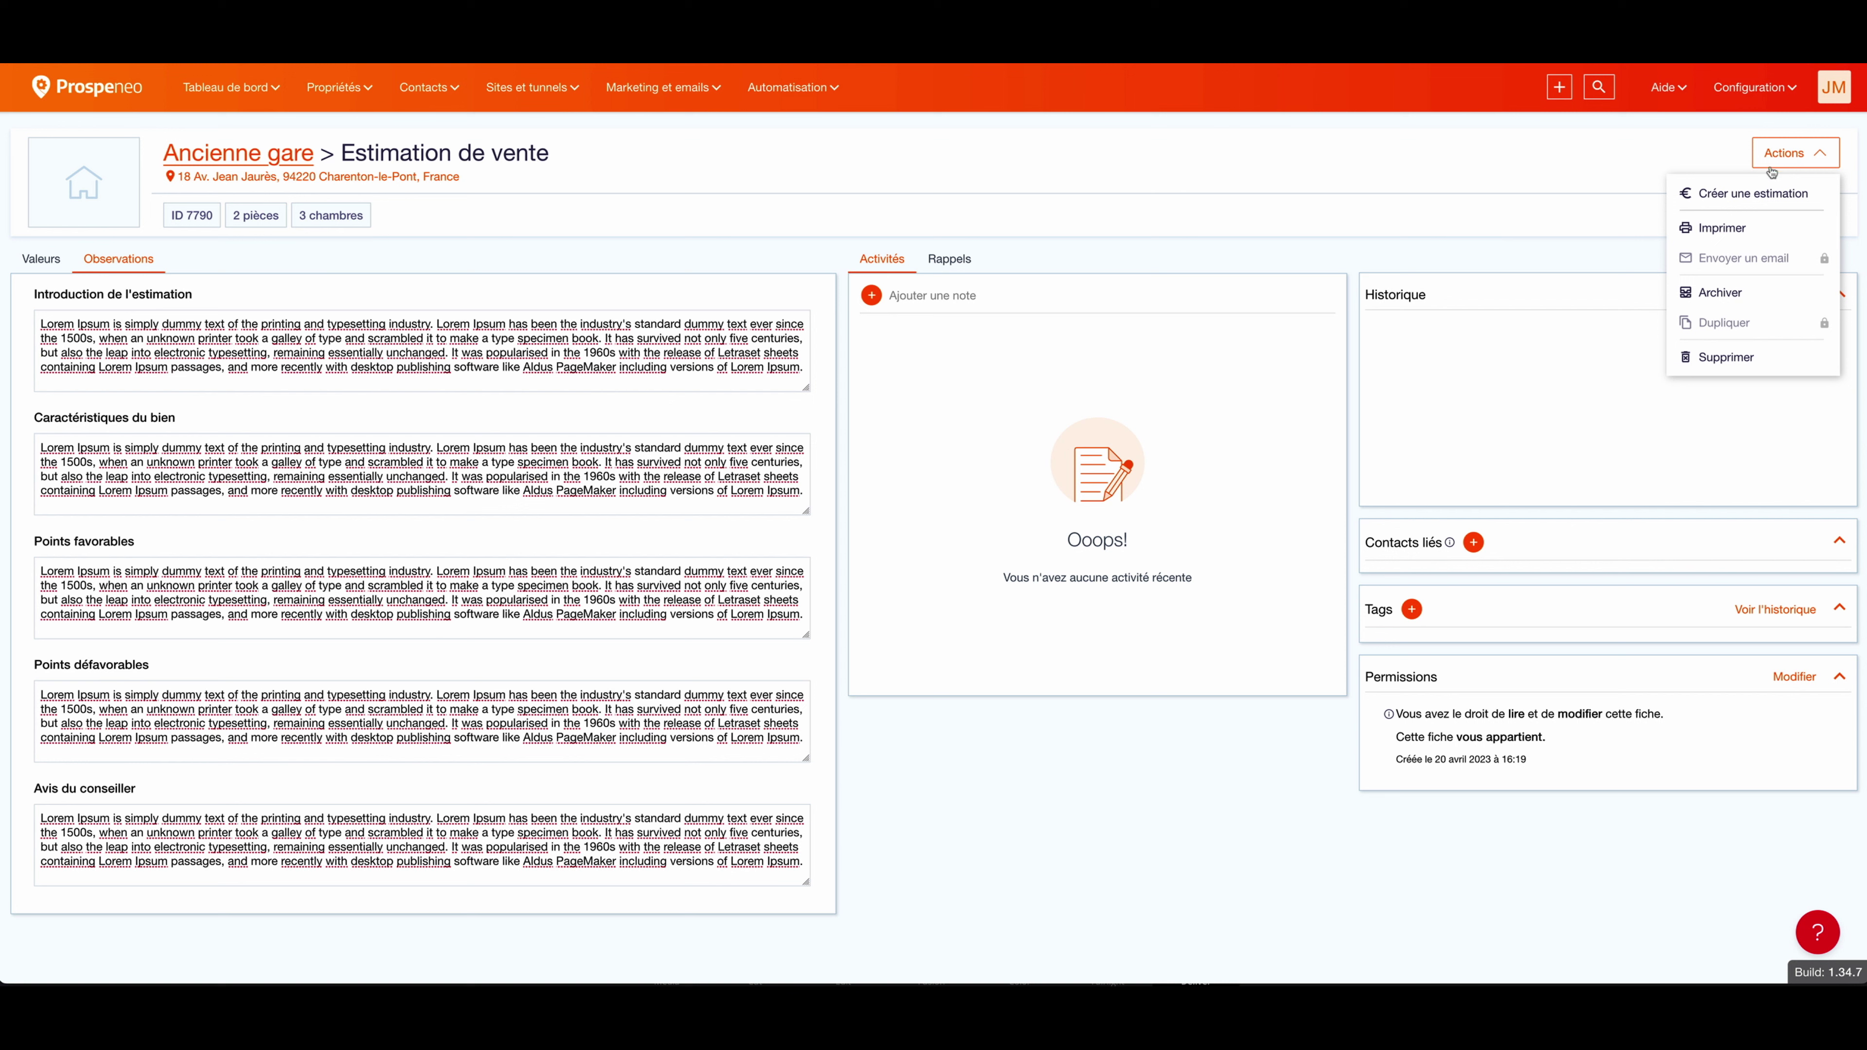
Step: Set printing aside and search for the owner contact by name to link to the property
left_click(1722, 228)
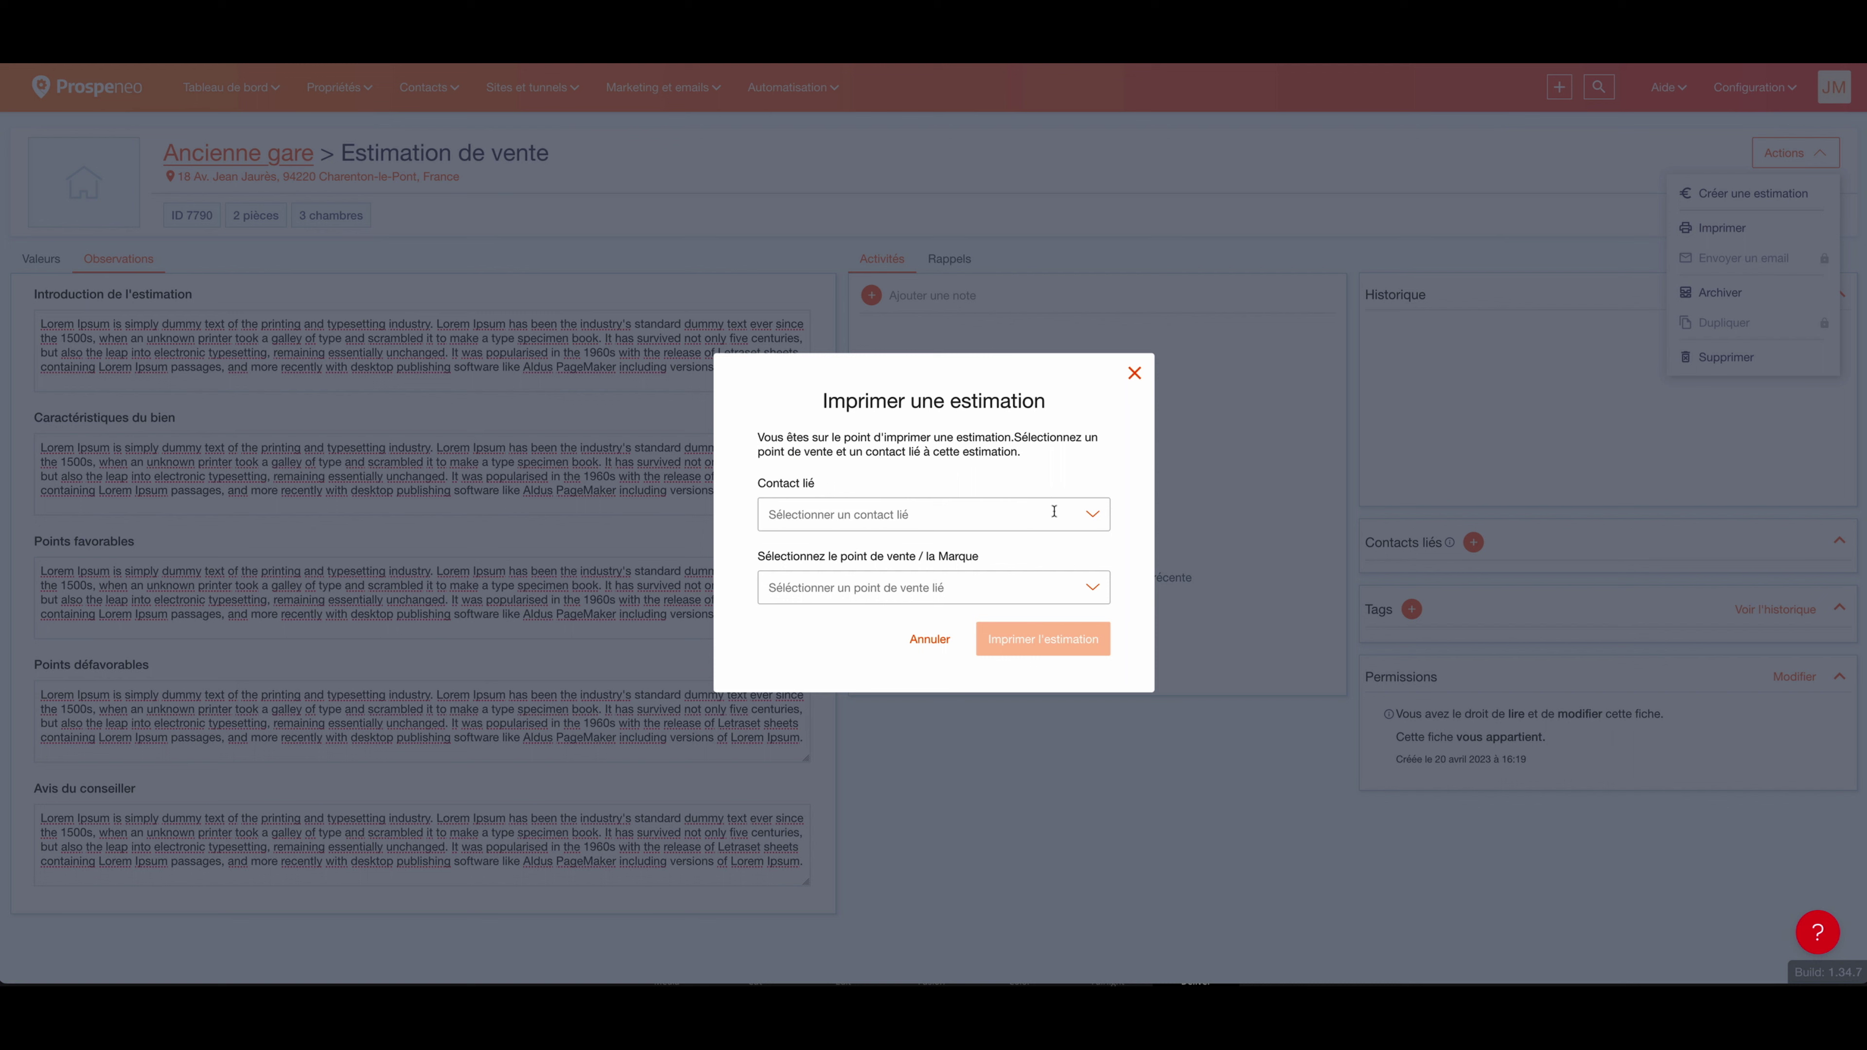
left_click(1029, 513)
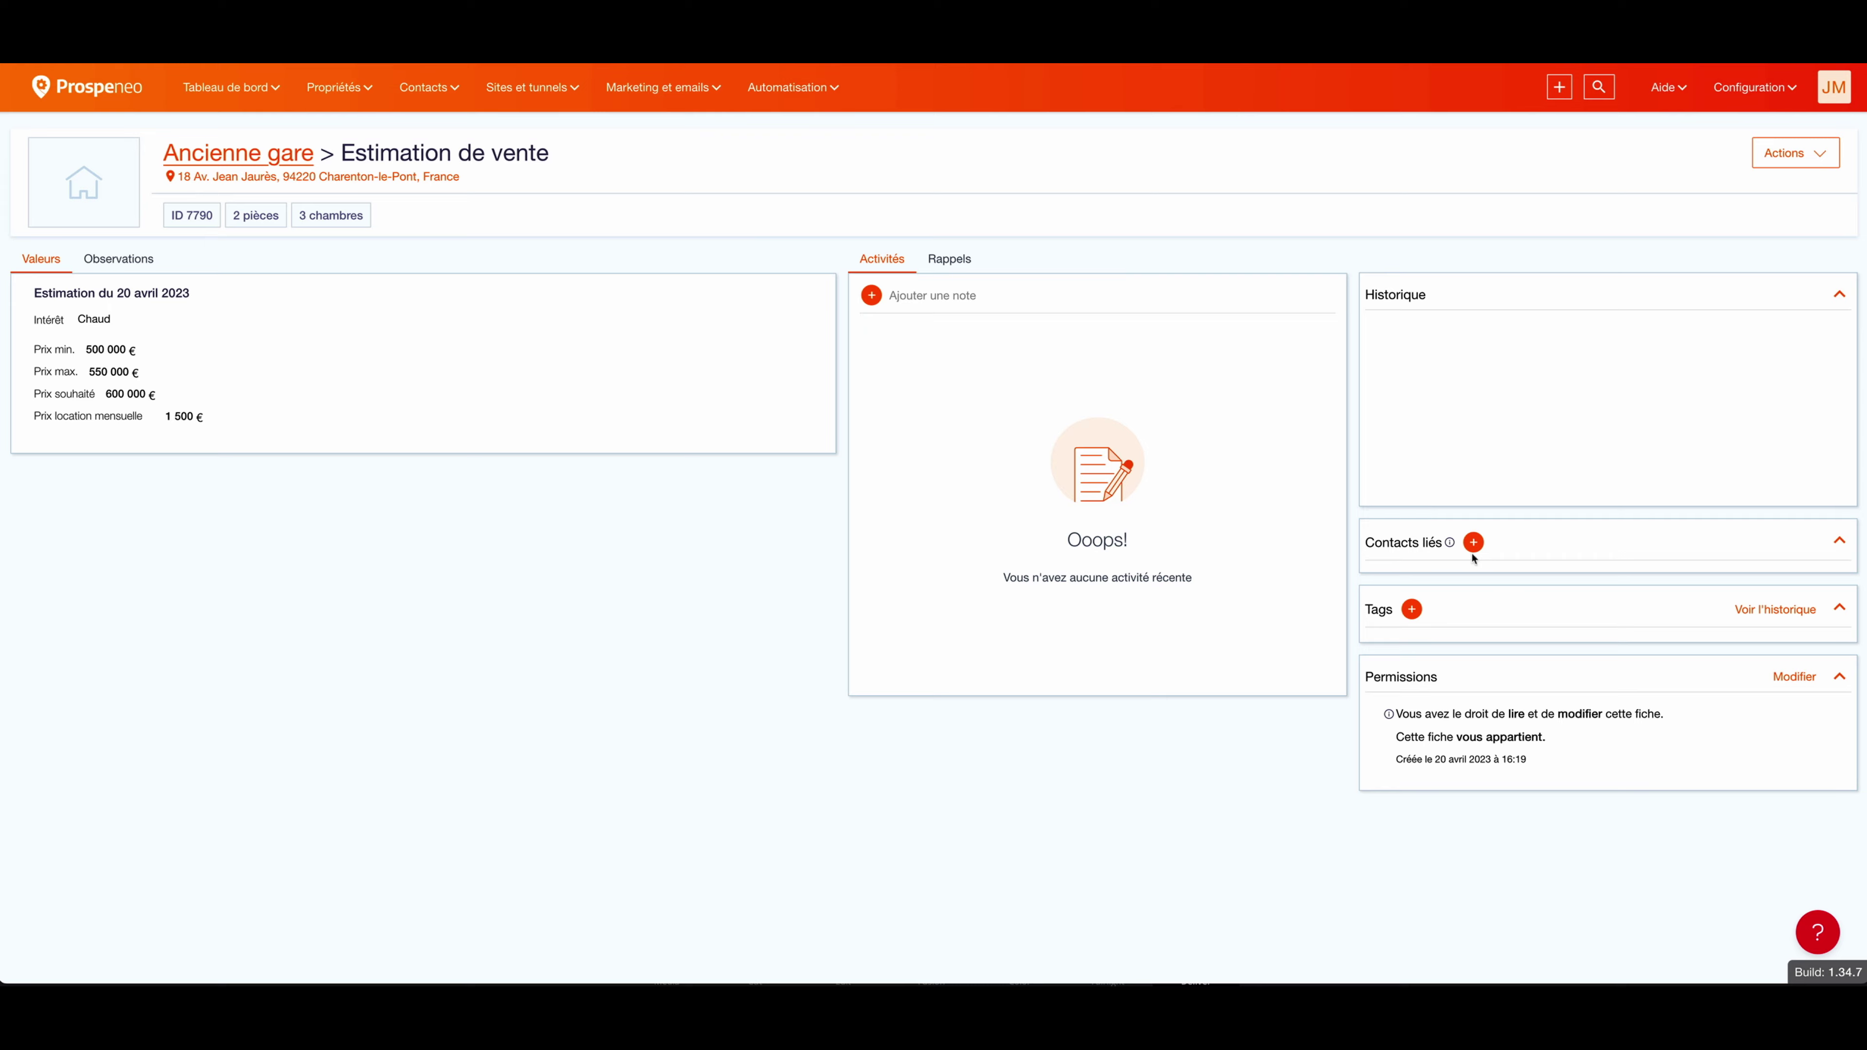
left_click(1474, 544)
left_click(852, 466)
type("cloo")
type("neu")
type("y")
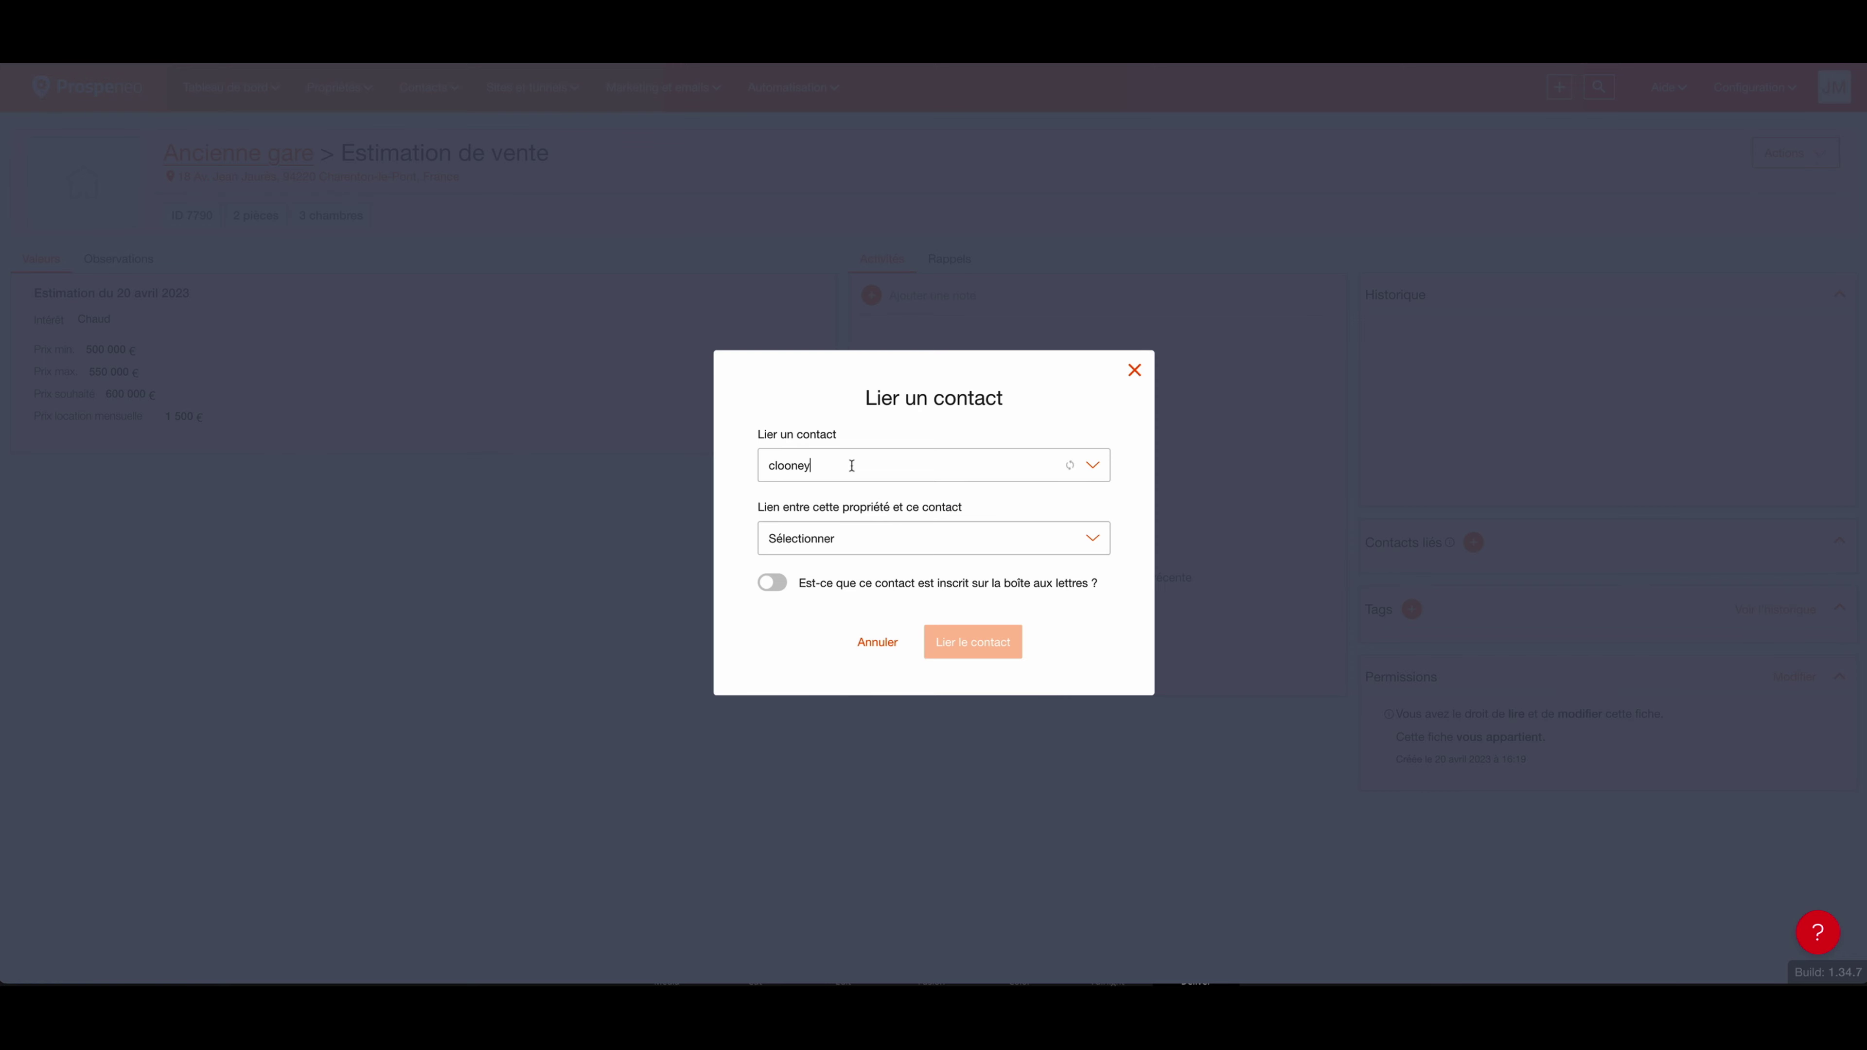
left_click(841, 563)
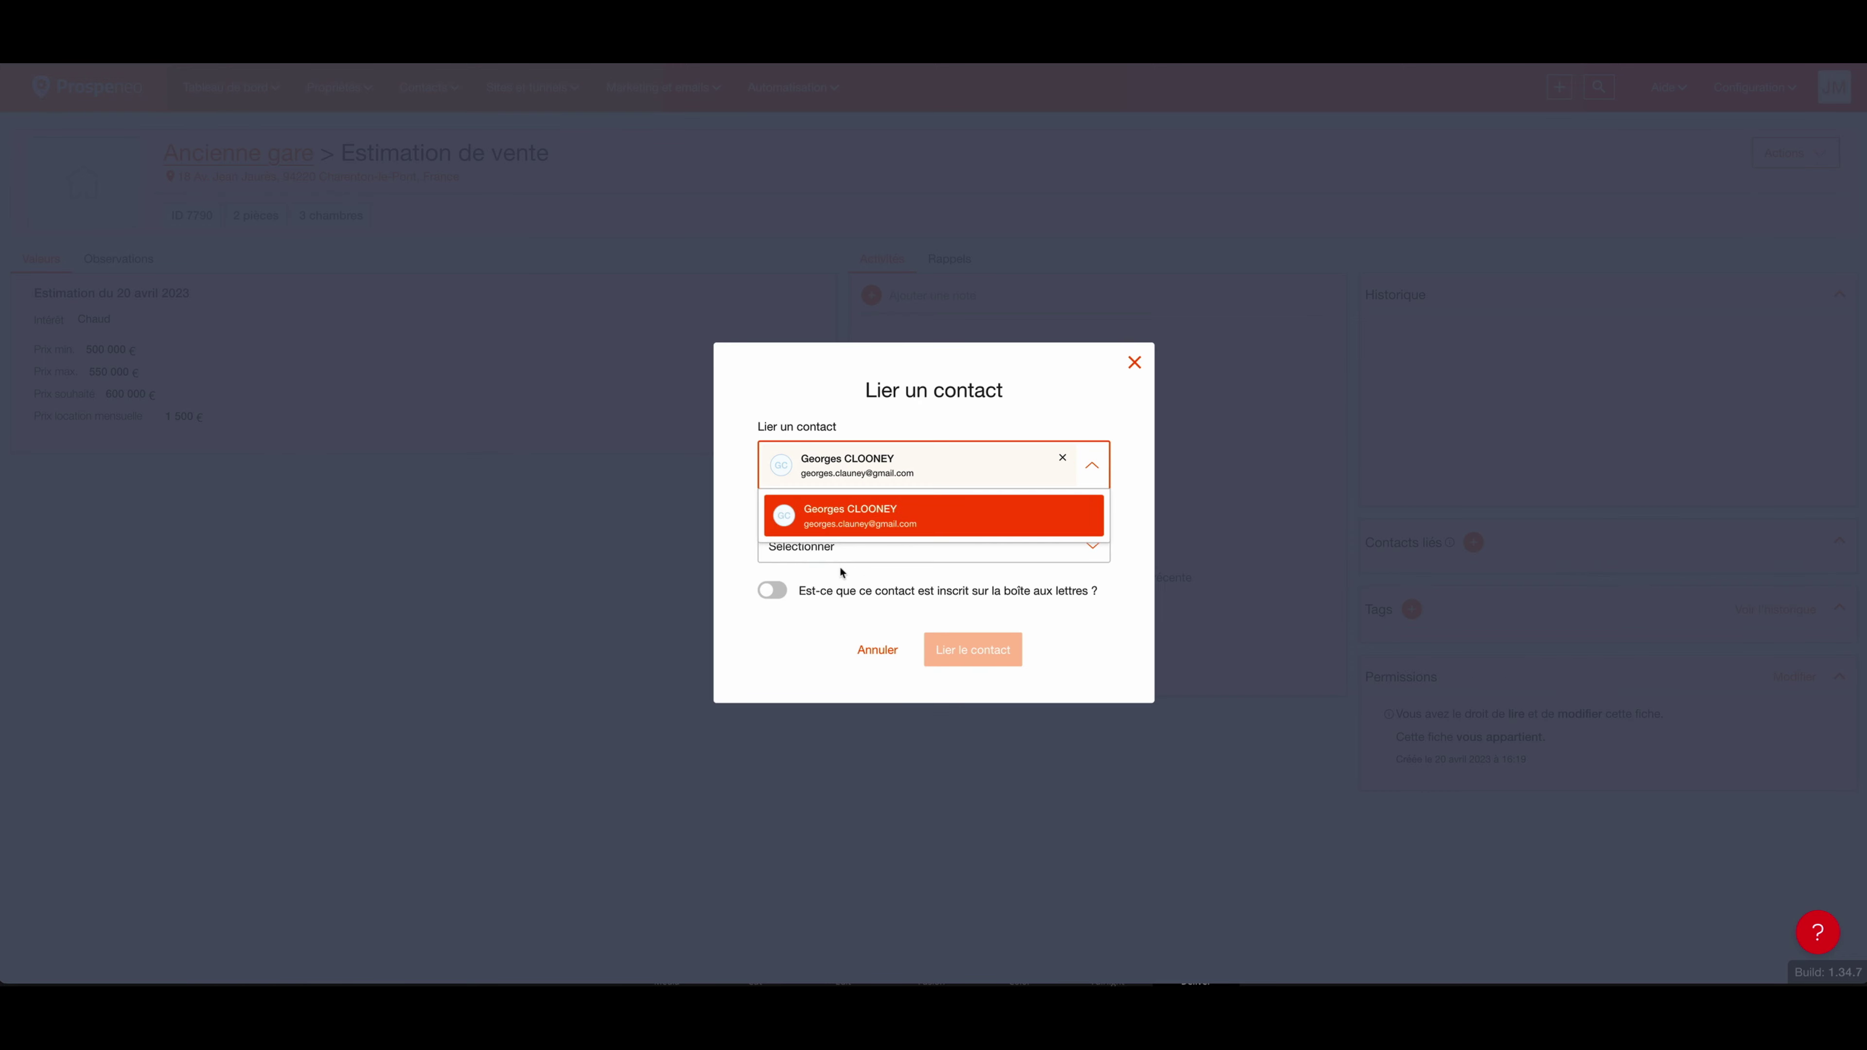
Step: Link the contact as Propriétaire, named on the mailbox, and confirm the address update
left_click(839, 553)
left_click(874, 588)
left_click(776, 590)
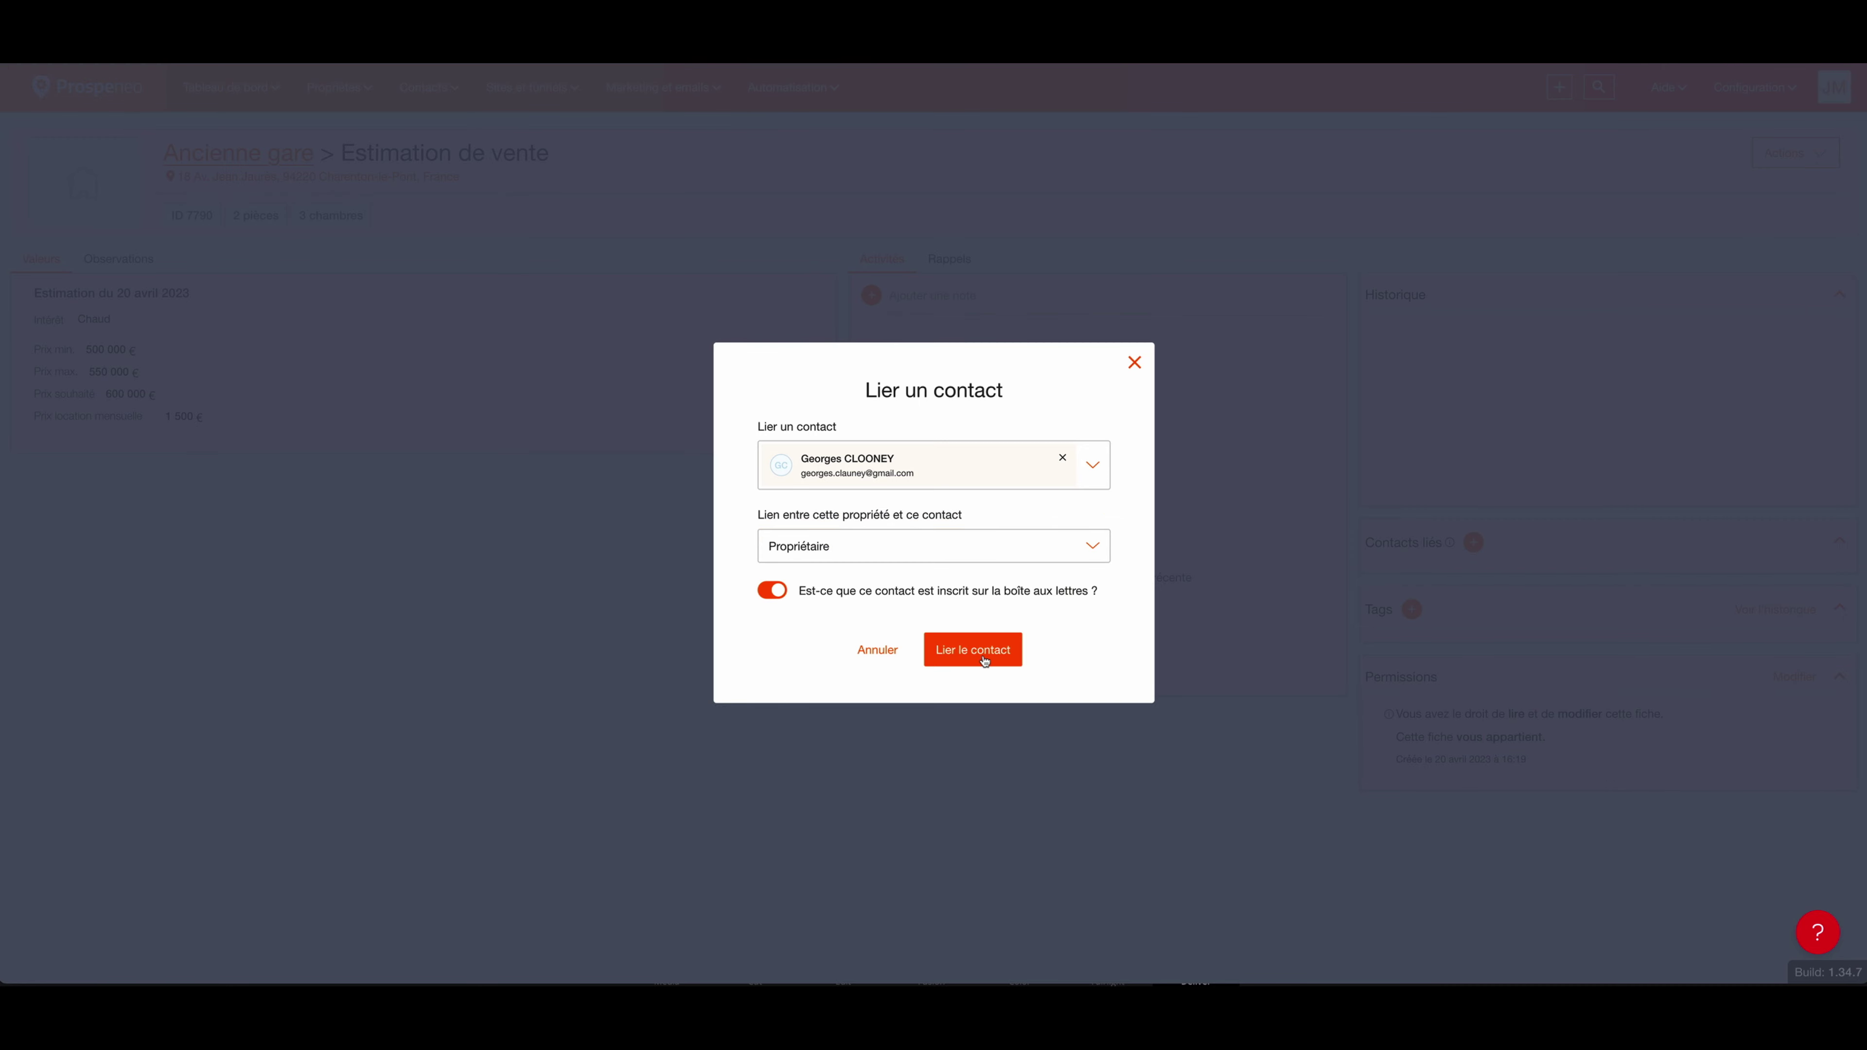
left_click(977, 656)
left_click(990, 585)
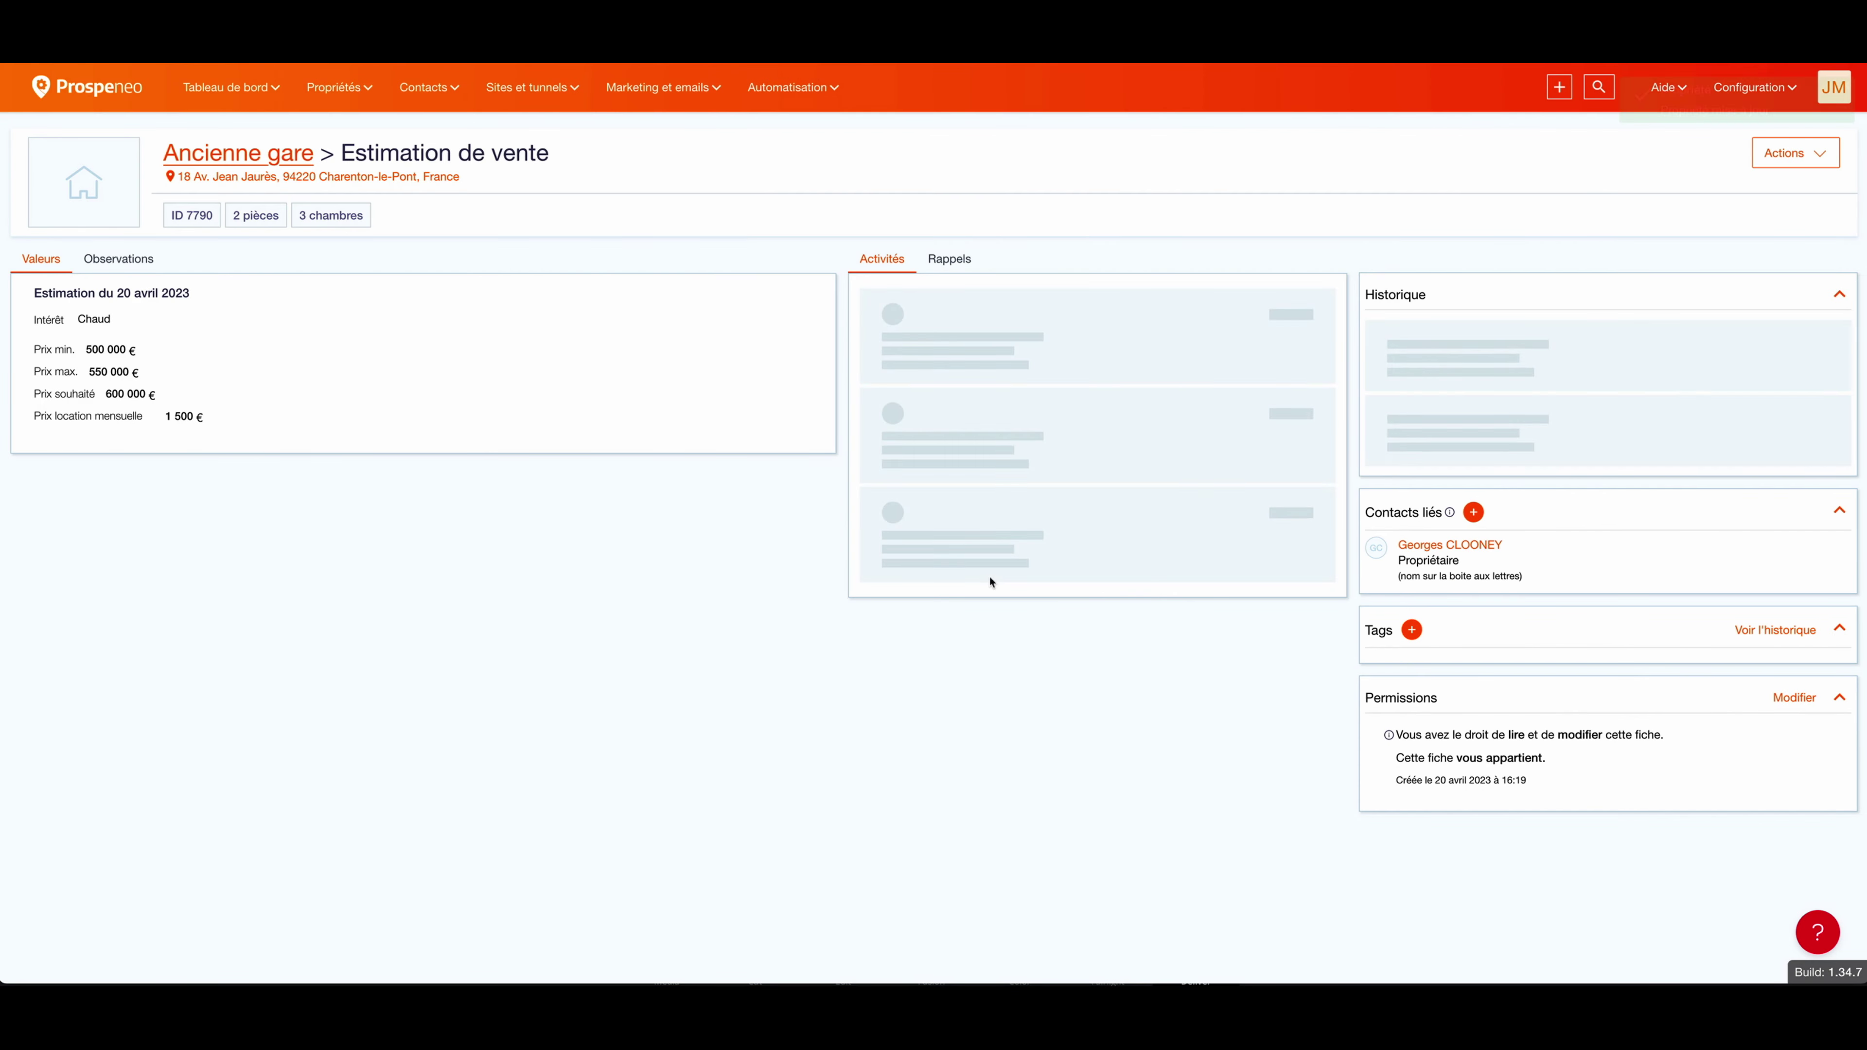
Step: Print the estimation report for the linked owner contact with the Agence point of sale
left_click(1801, 158)
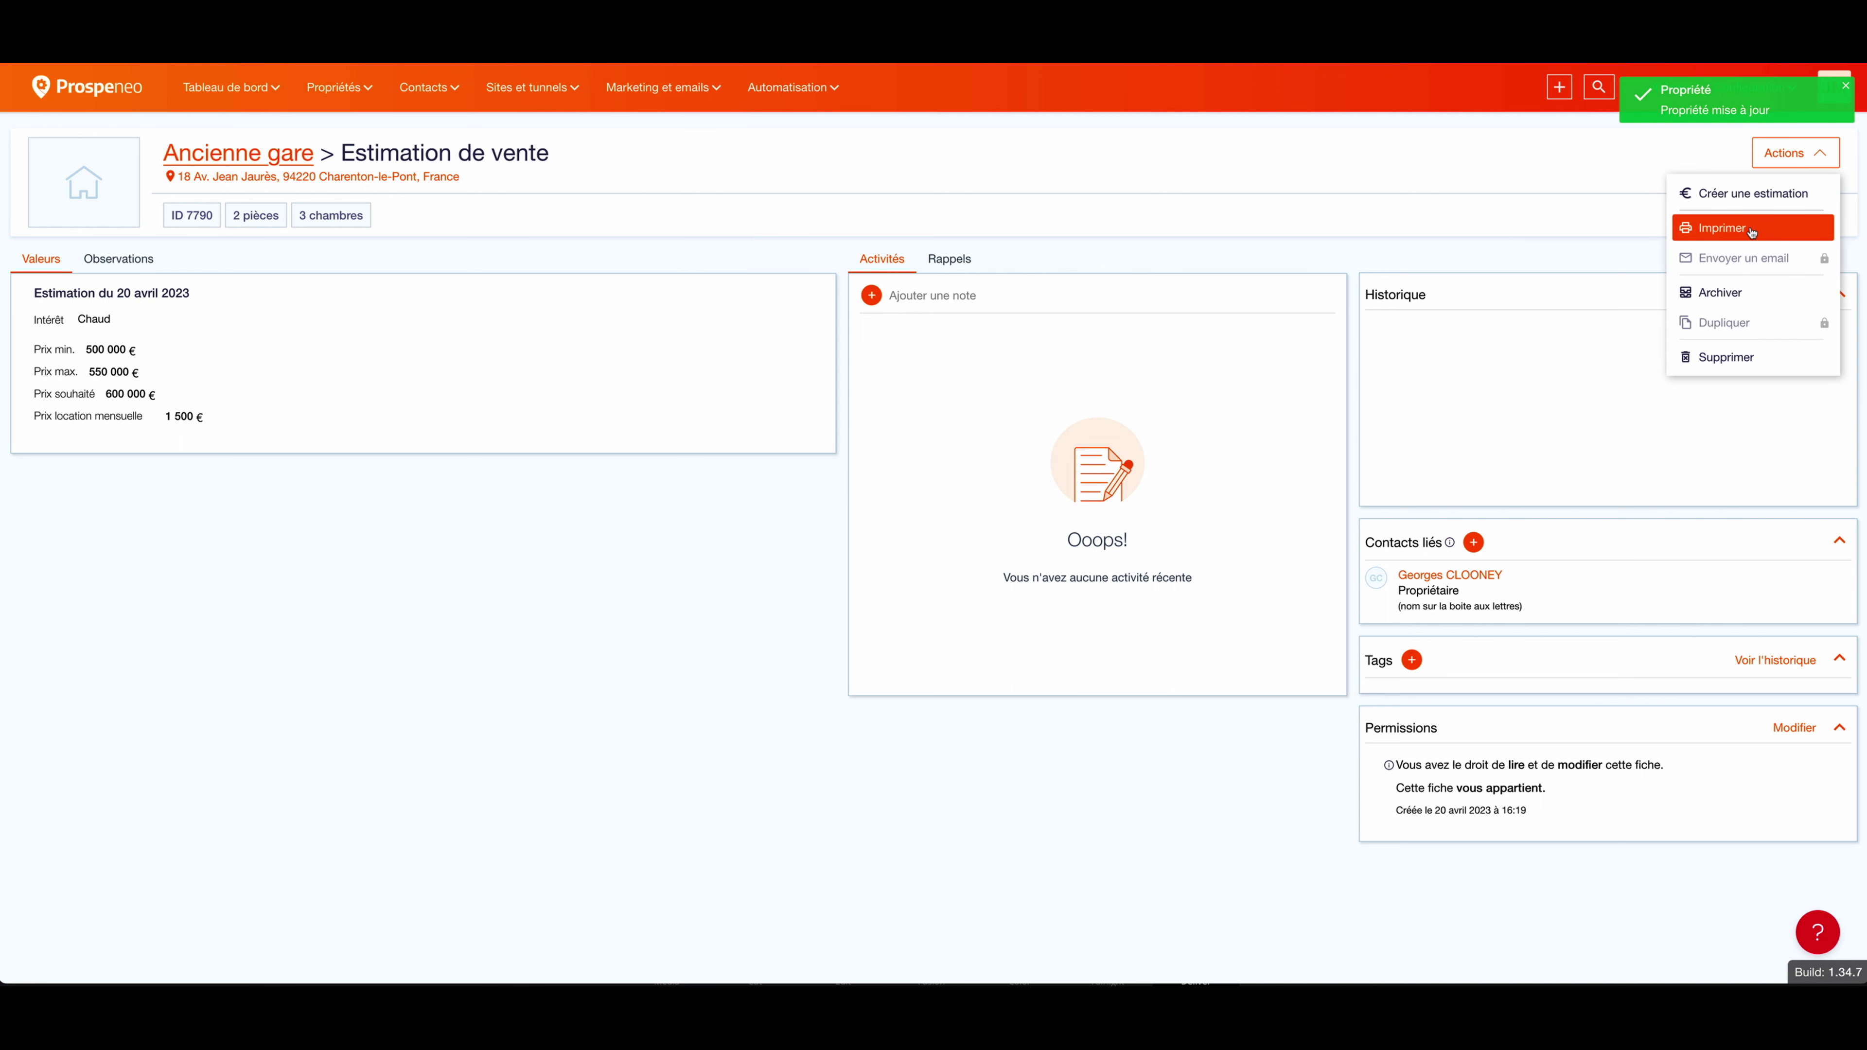
left_click(1753, 232)
left_click(893, 513)
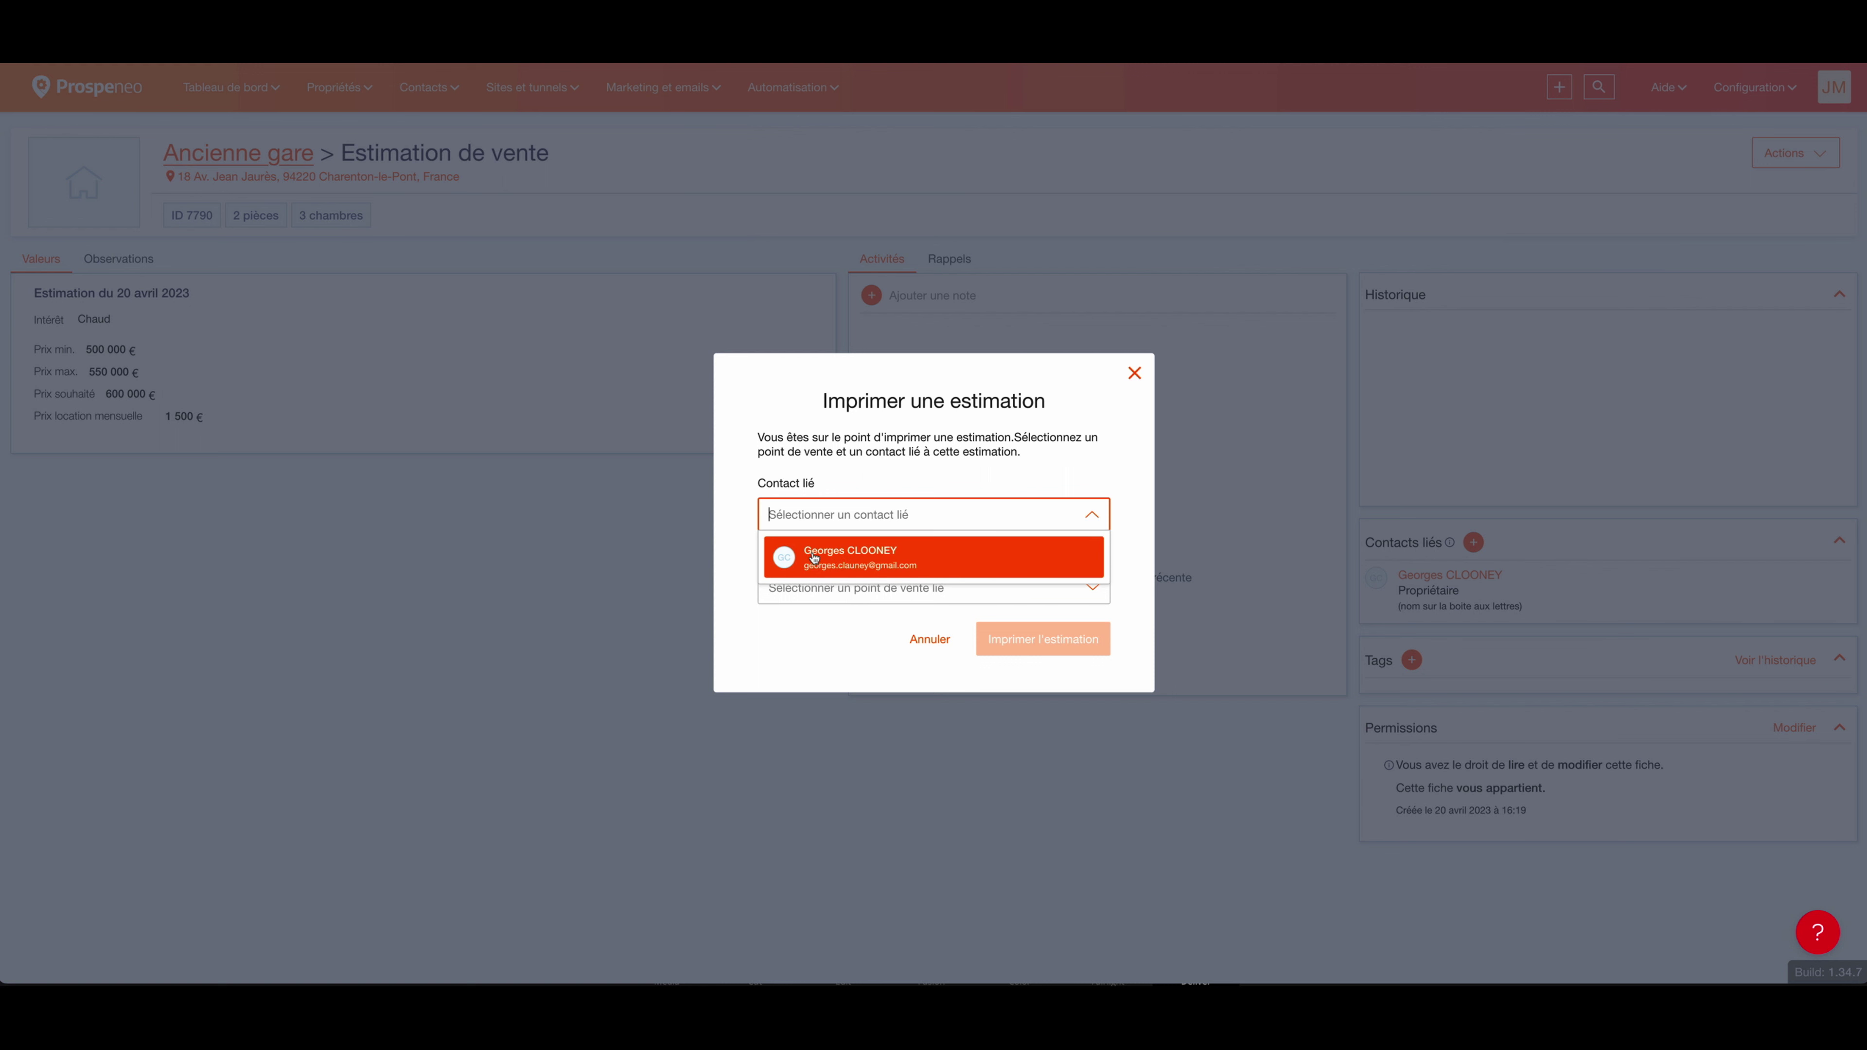
left_click(853, 563)
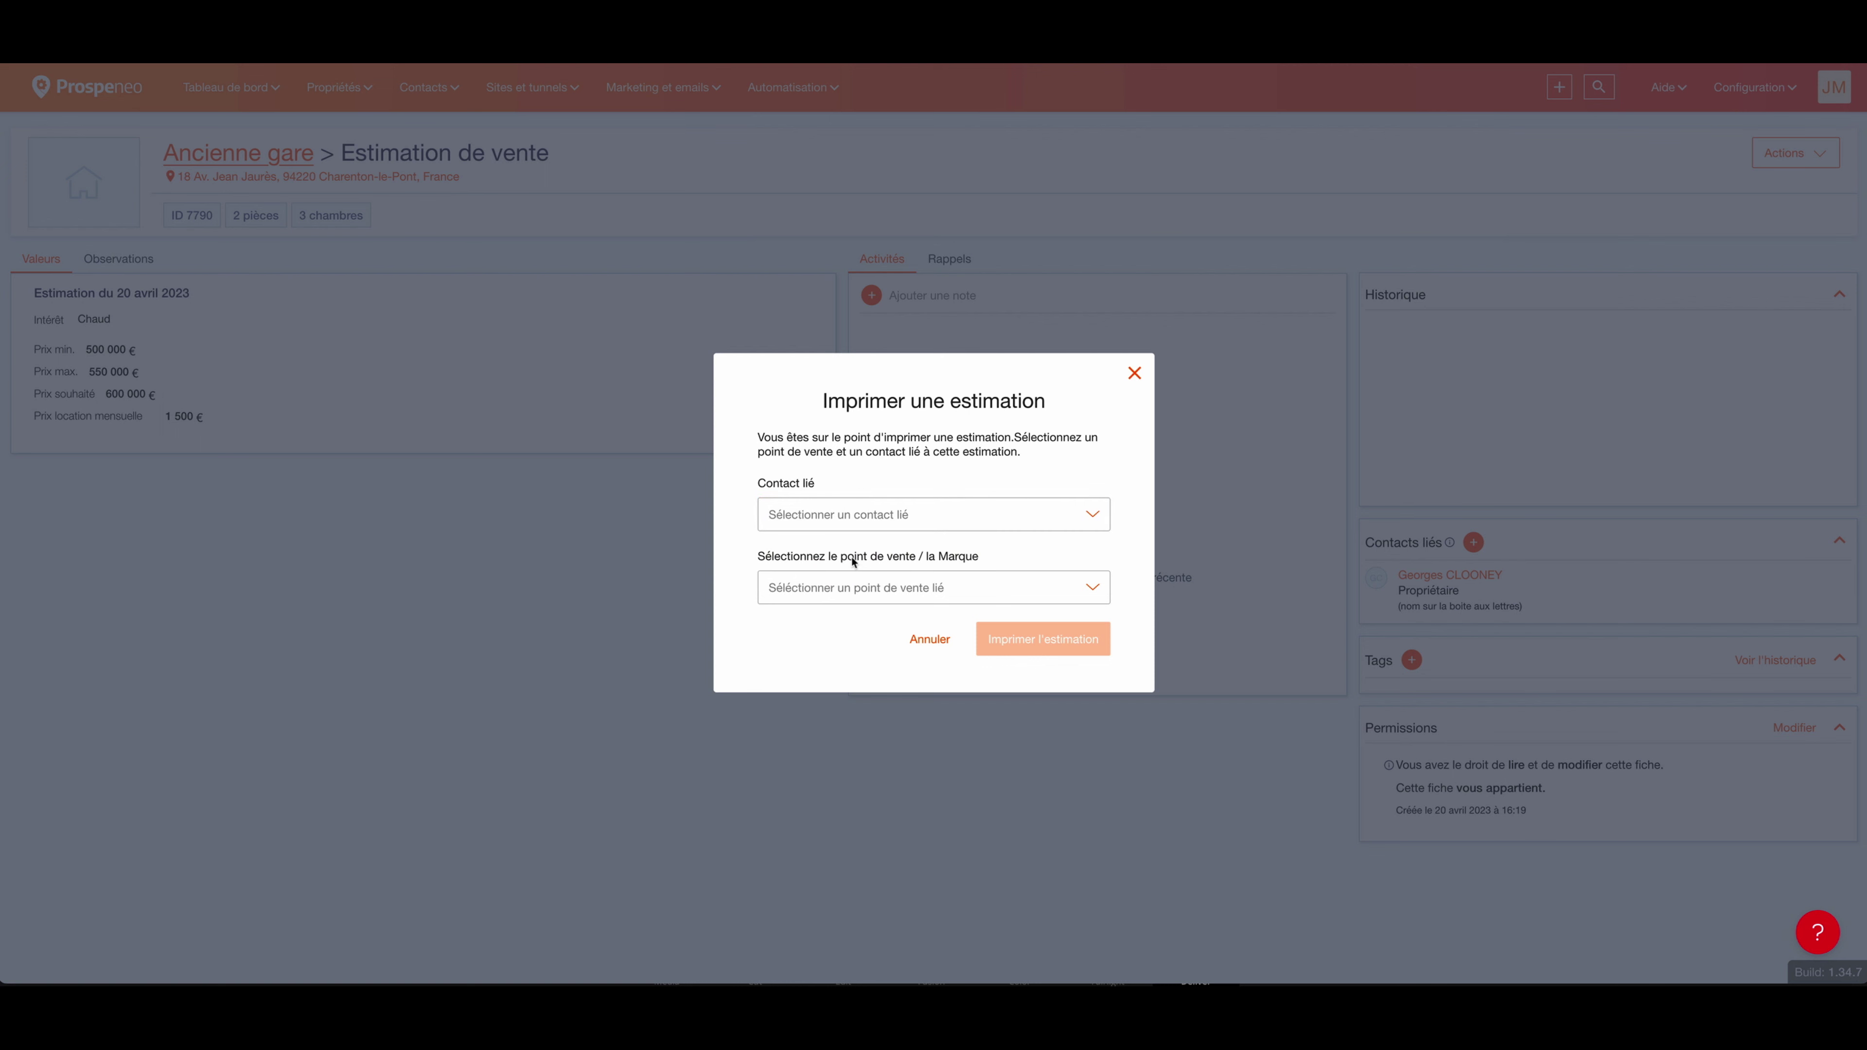
left_click(903, 519)
left_click(889, 566)
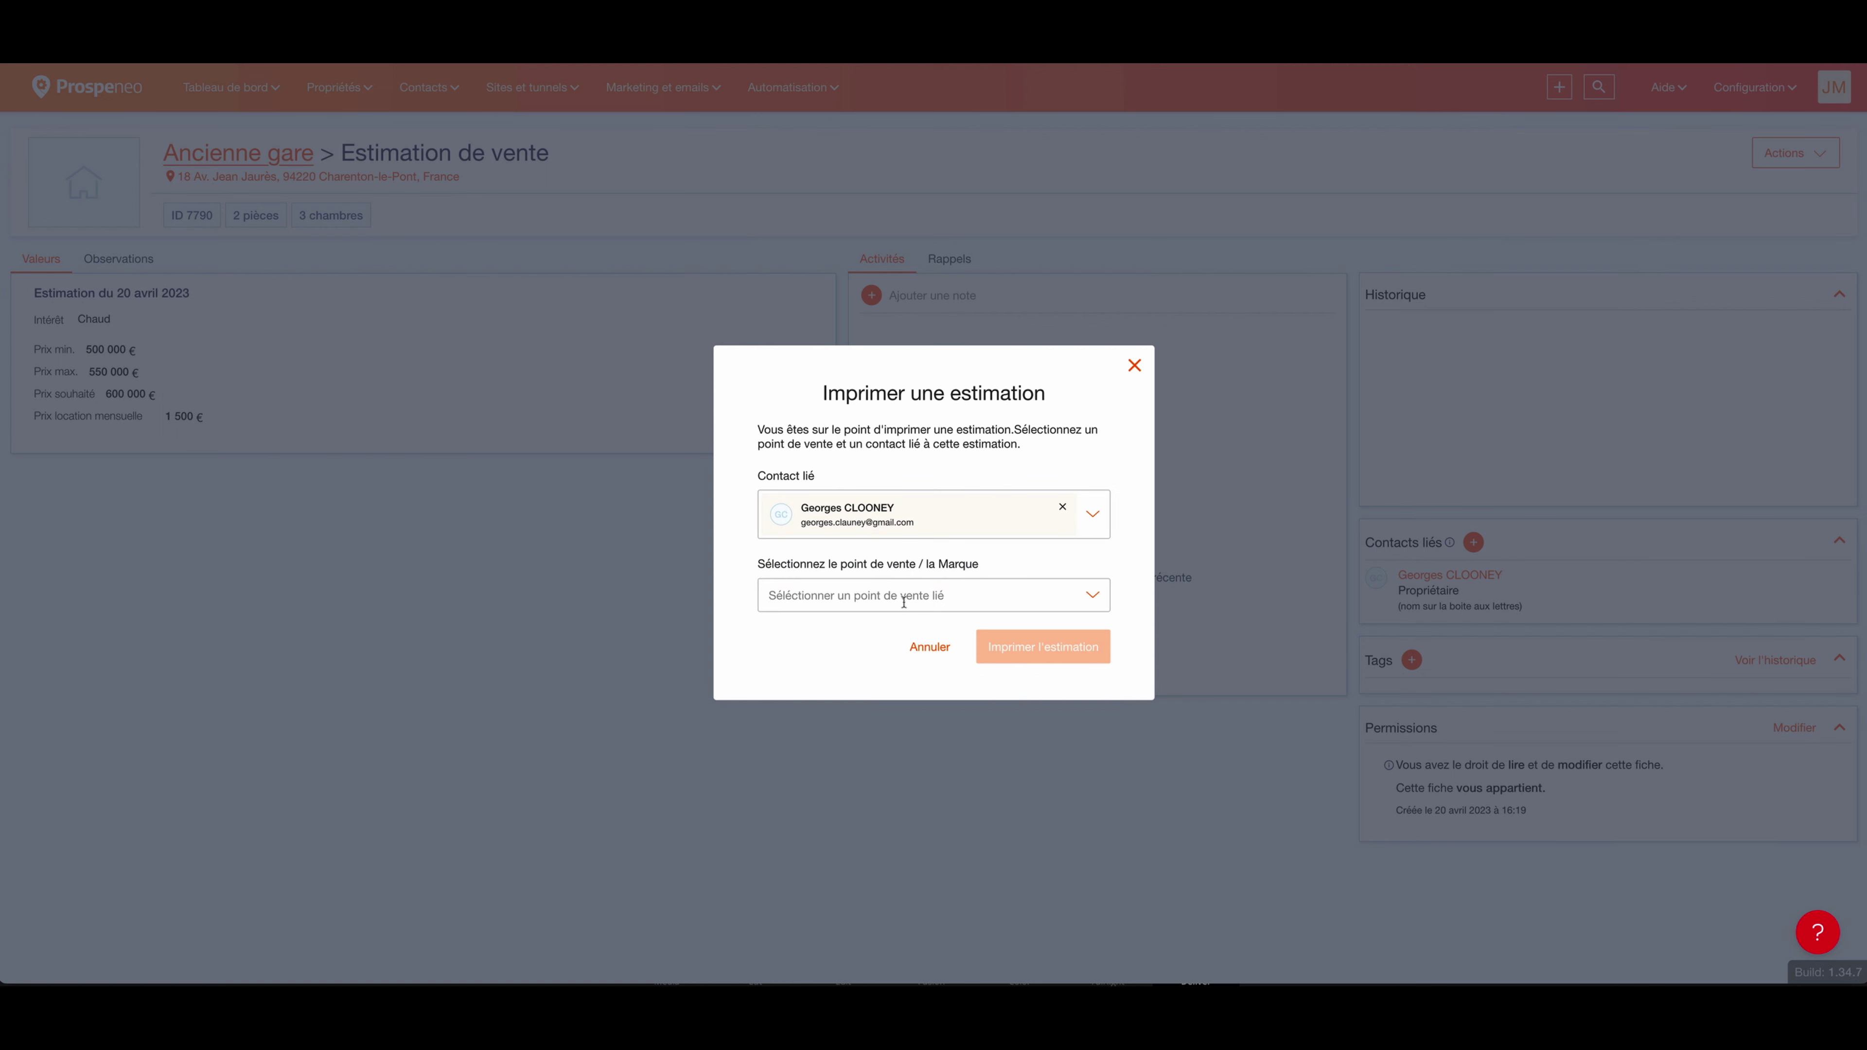
left_click(903, 596)
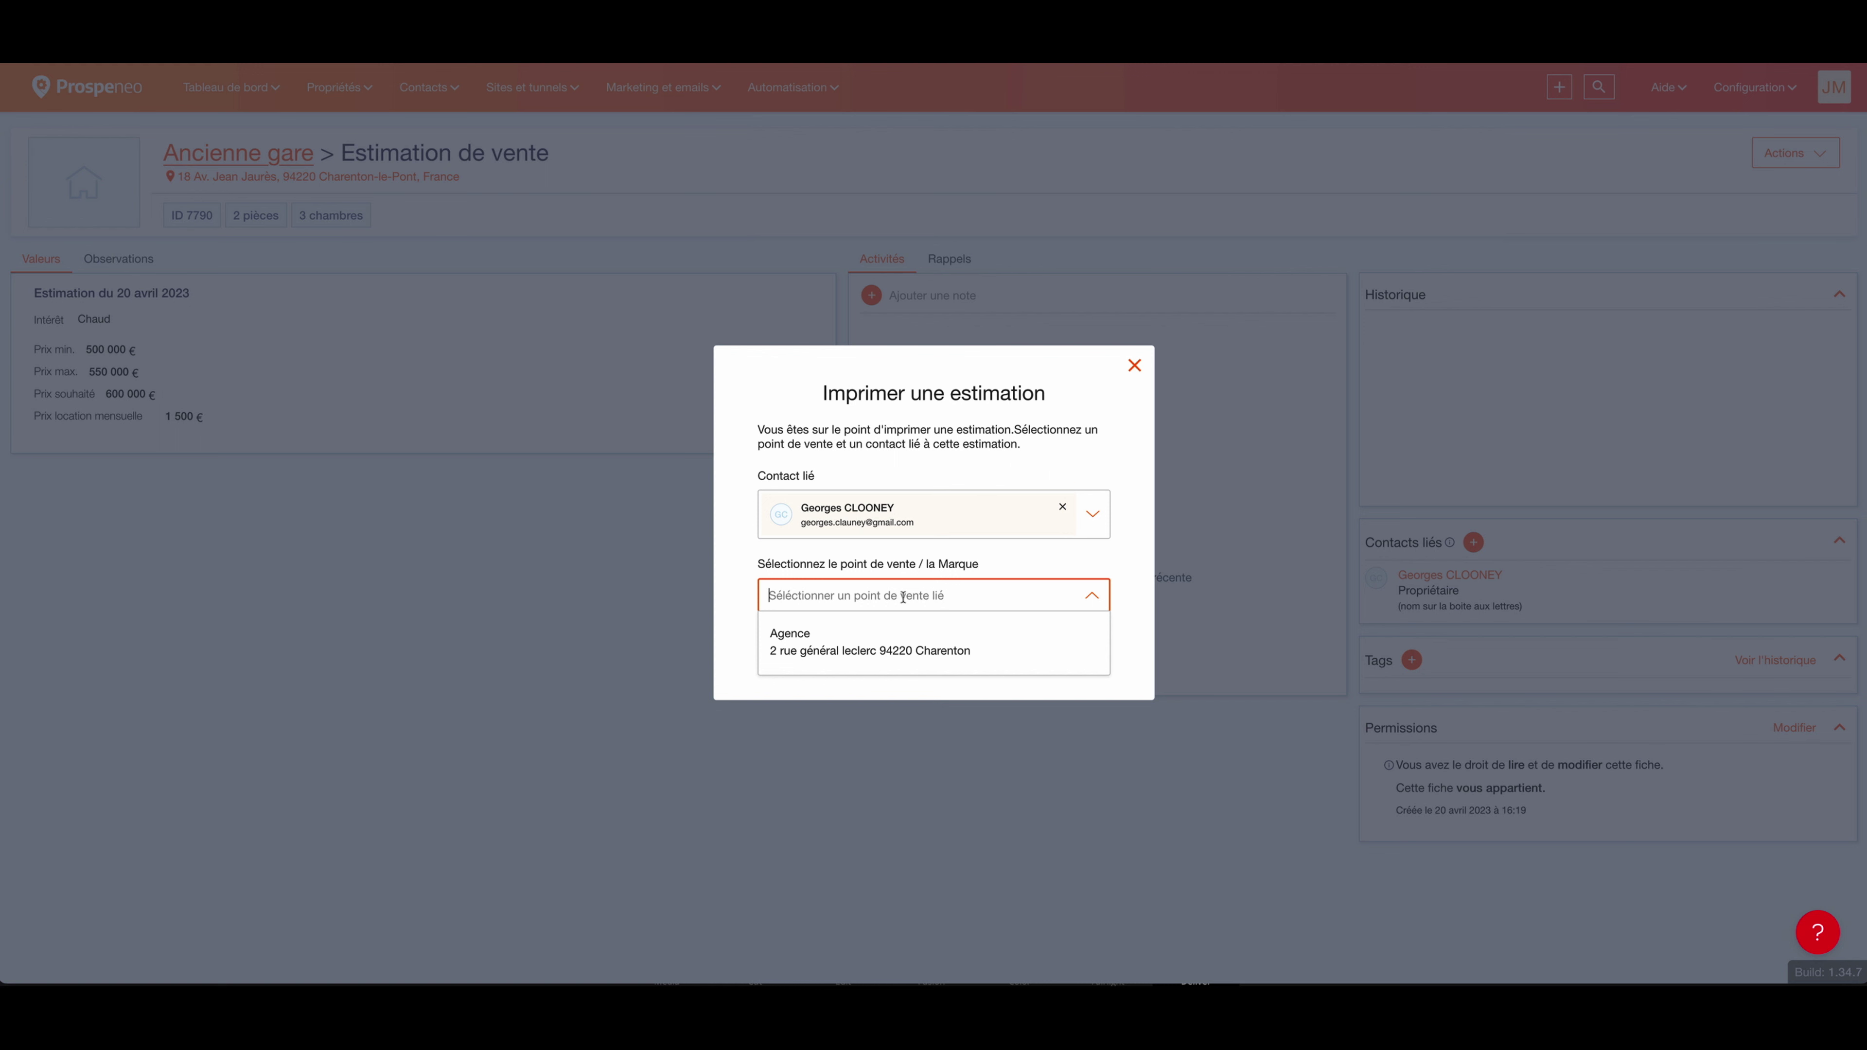
left_click(829, 647)
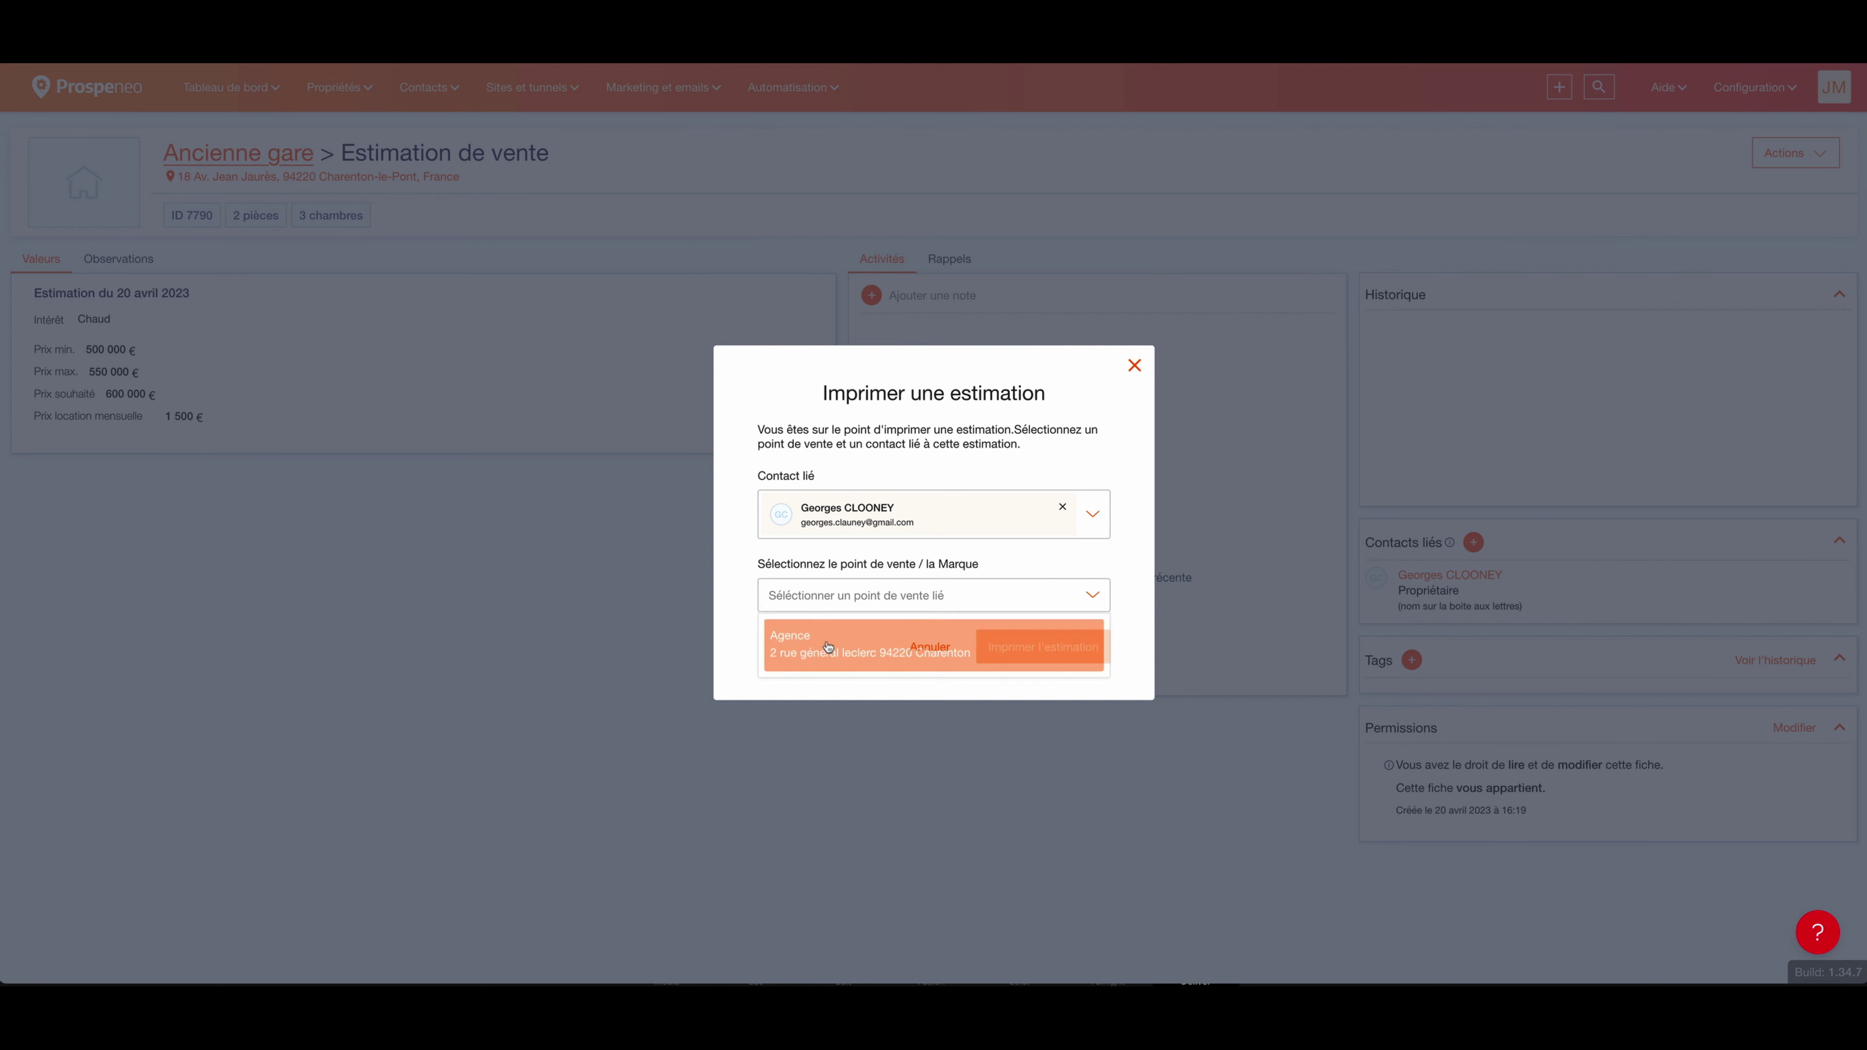
left_click(1134, 668)
left_click(1037, 664)
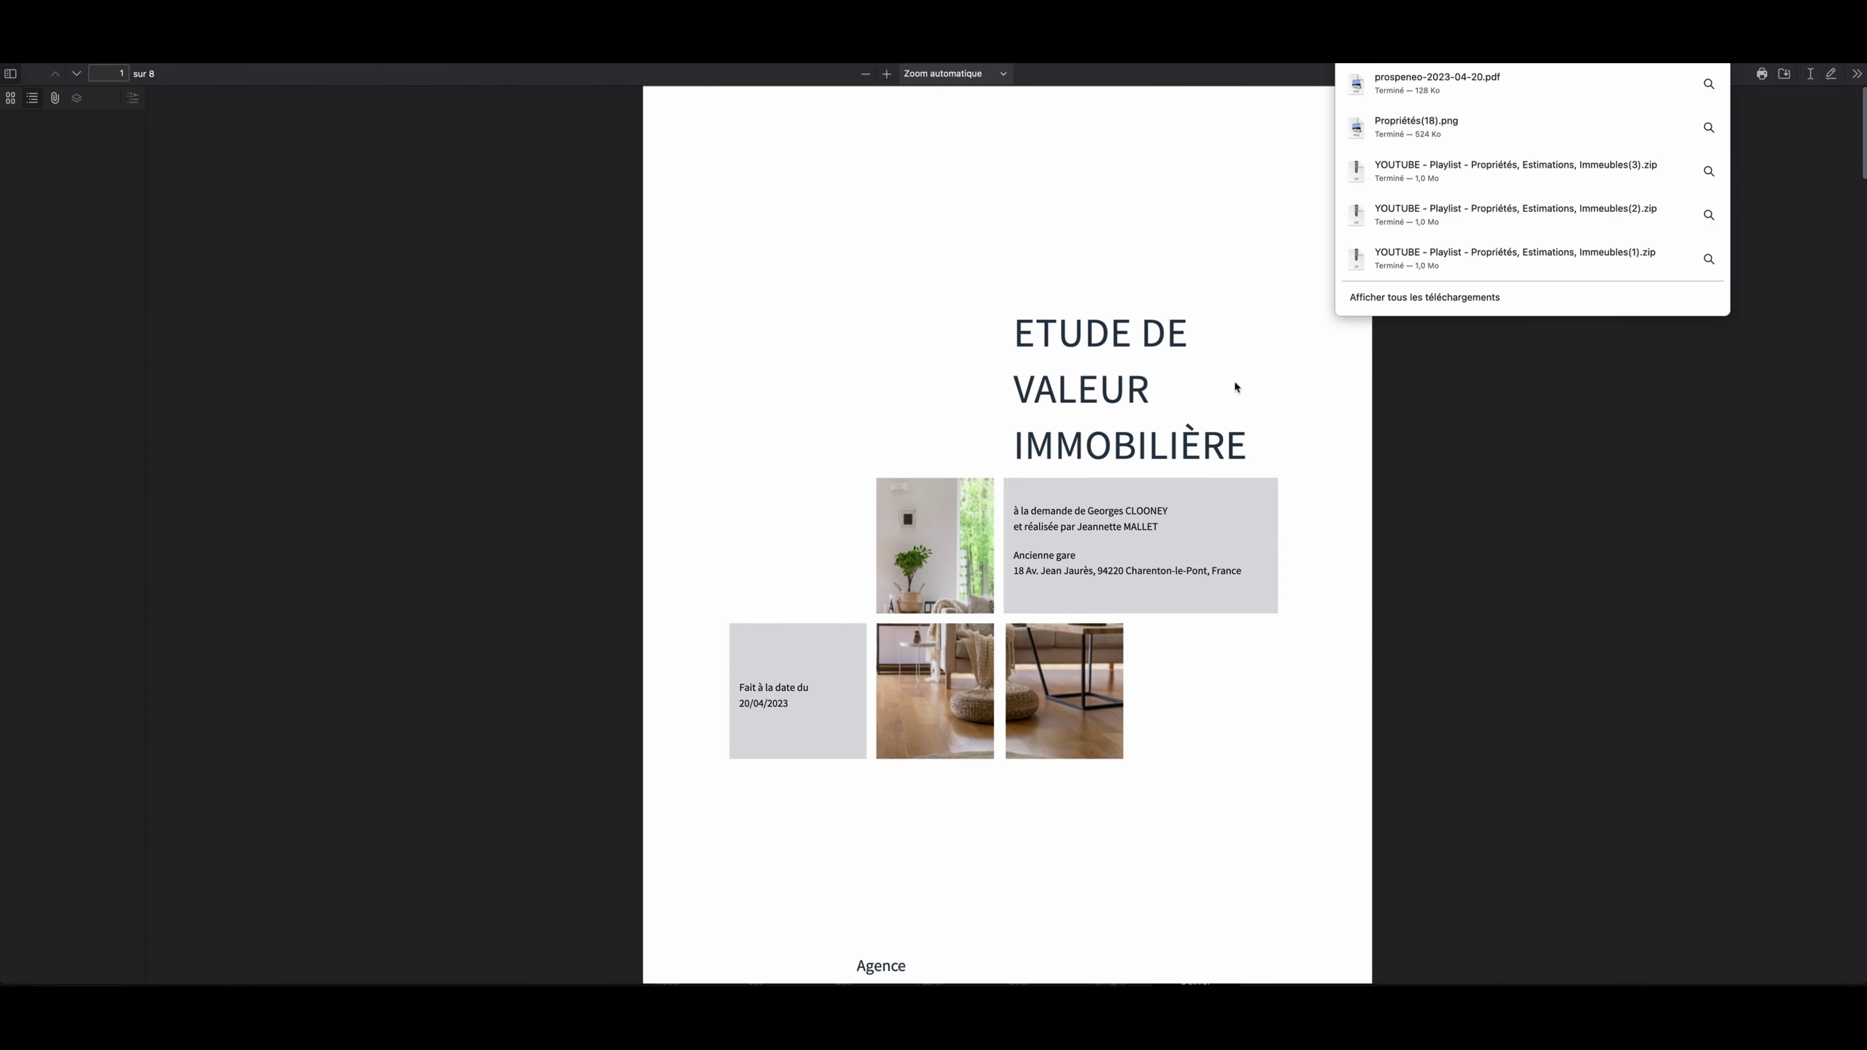
Step: Scroll through the pages of the generated valuation report PDF
scroll(1230, 394, "down", 10)
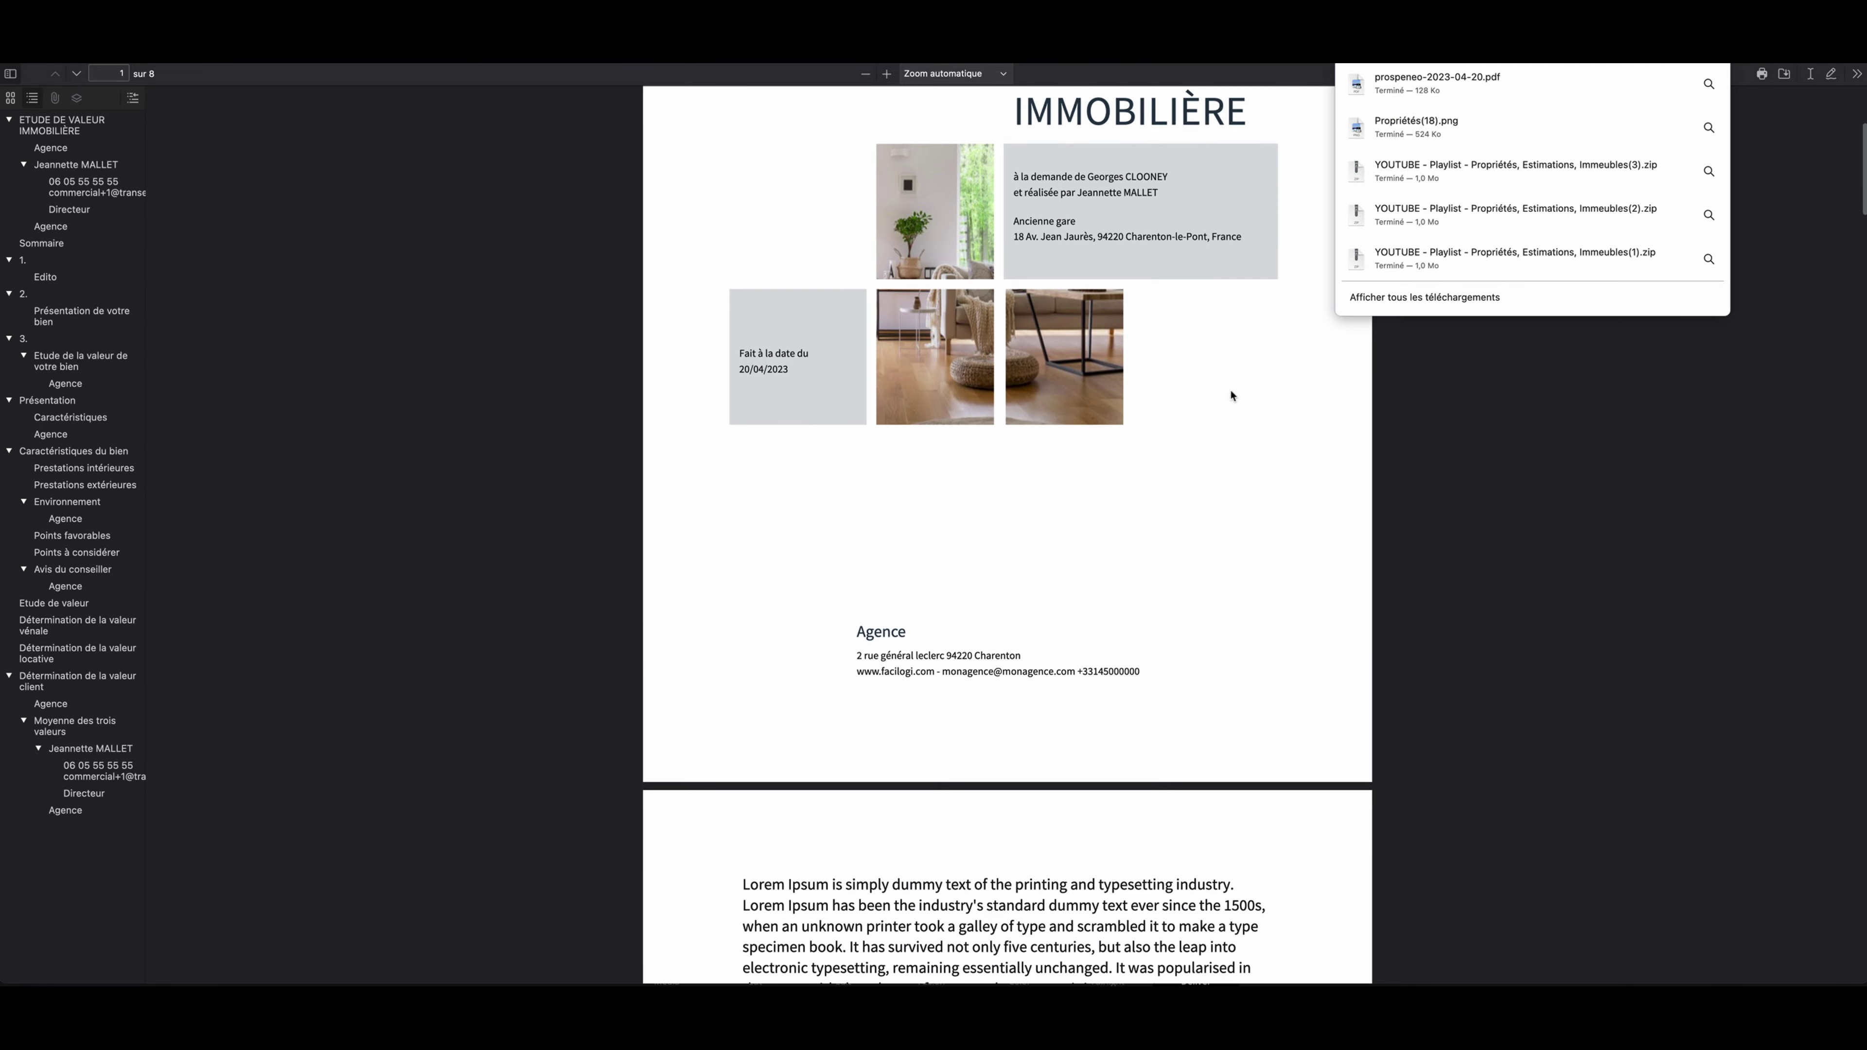
scroll(1231, 395, "down", 15)
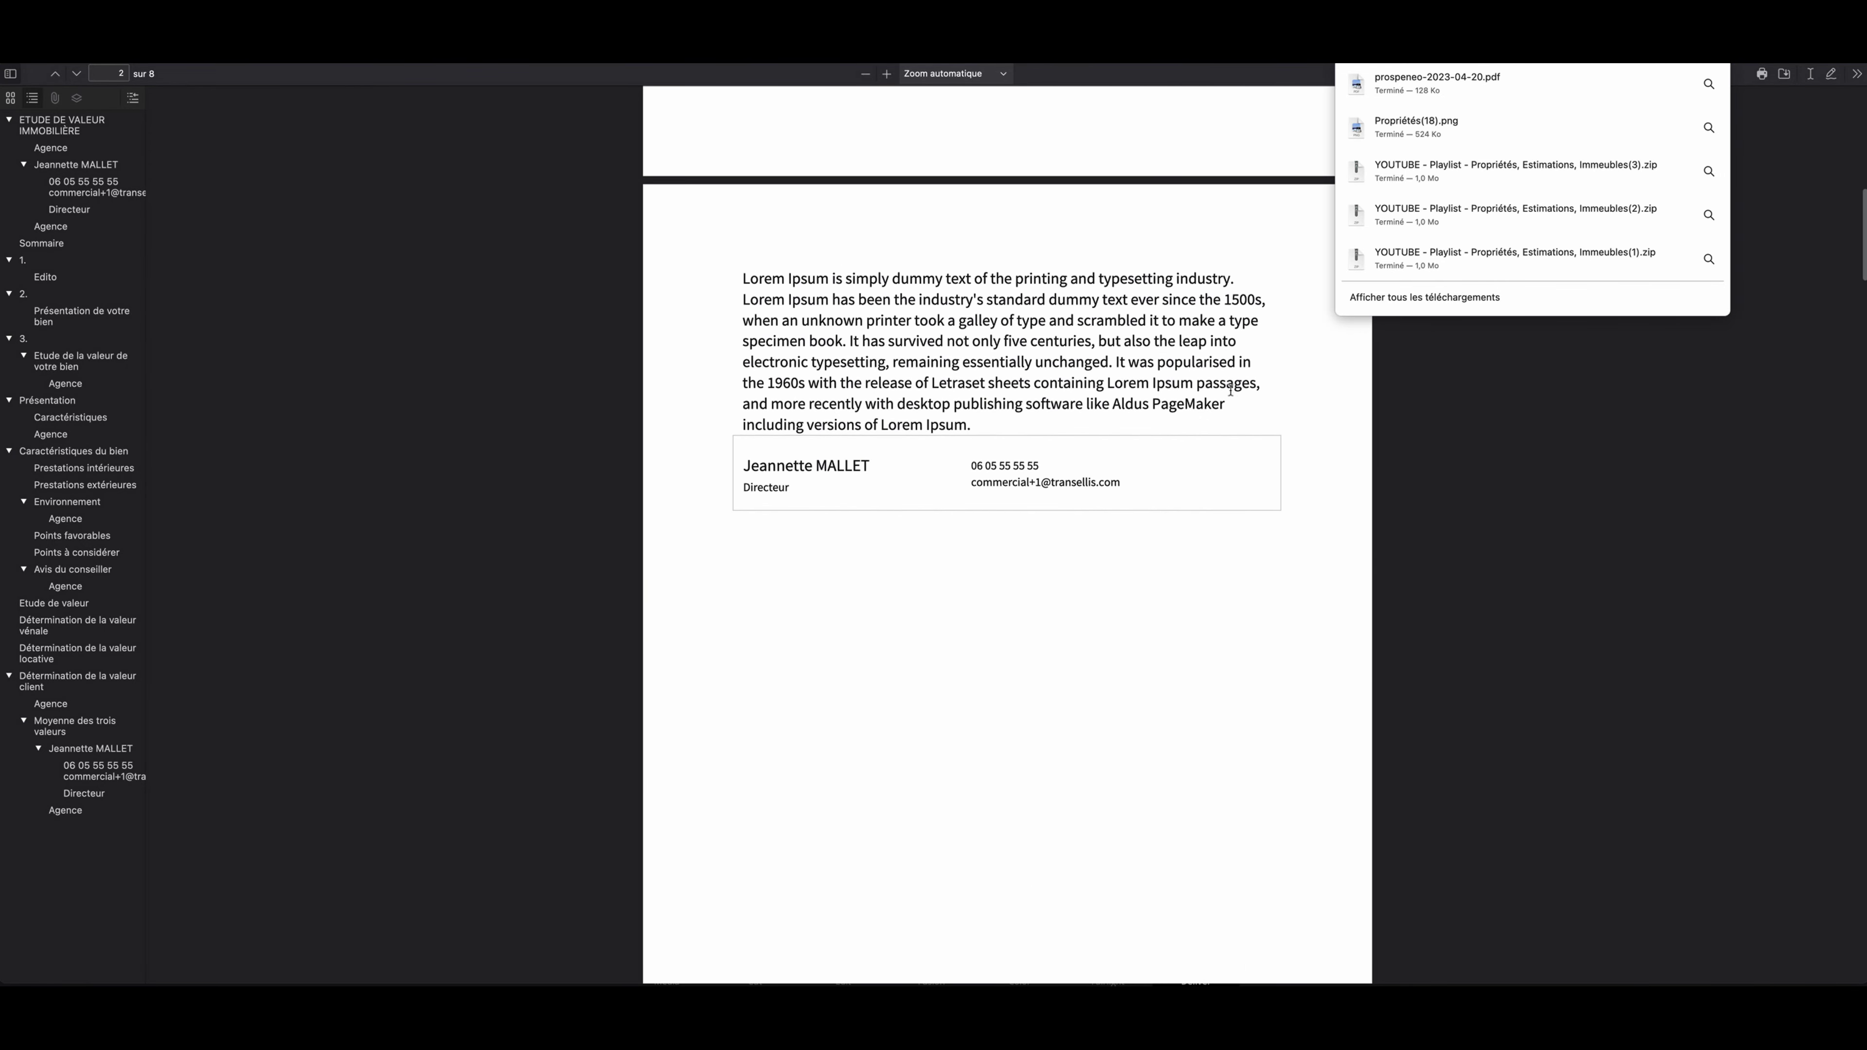
scroll(1232, 395, "down", 18)
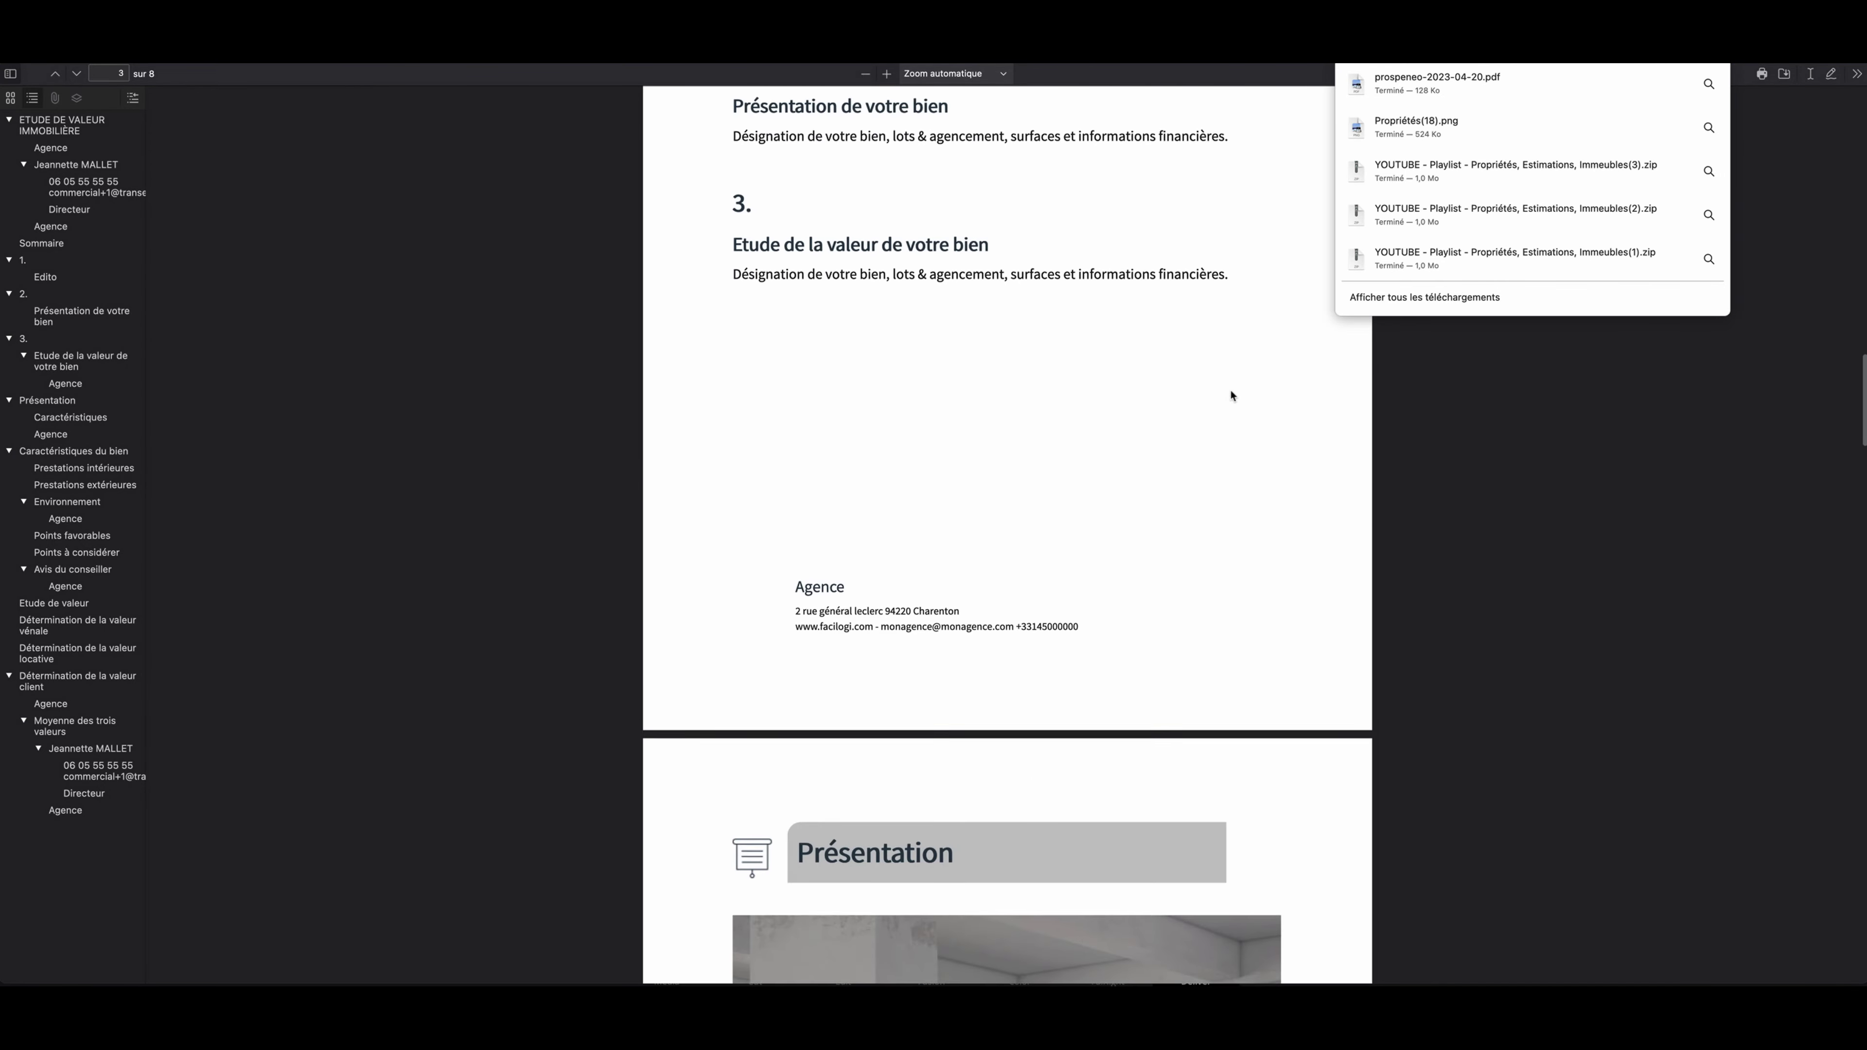
scroll(1231, 395, "down", 2)
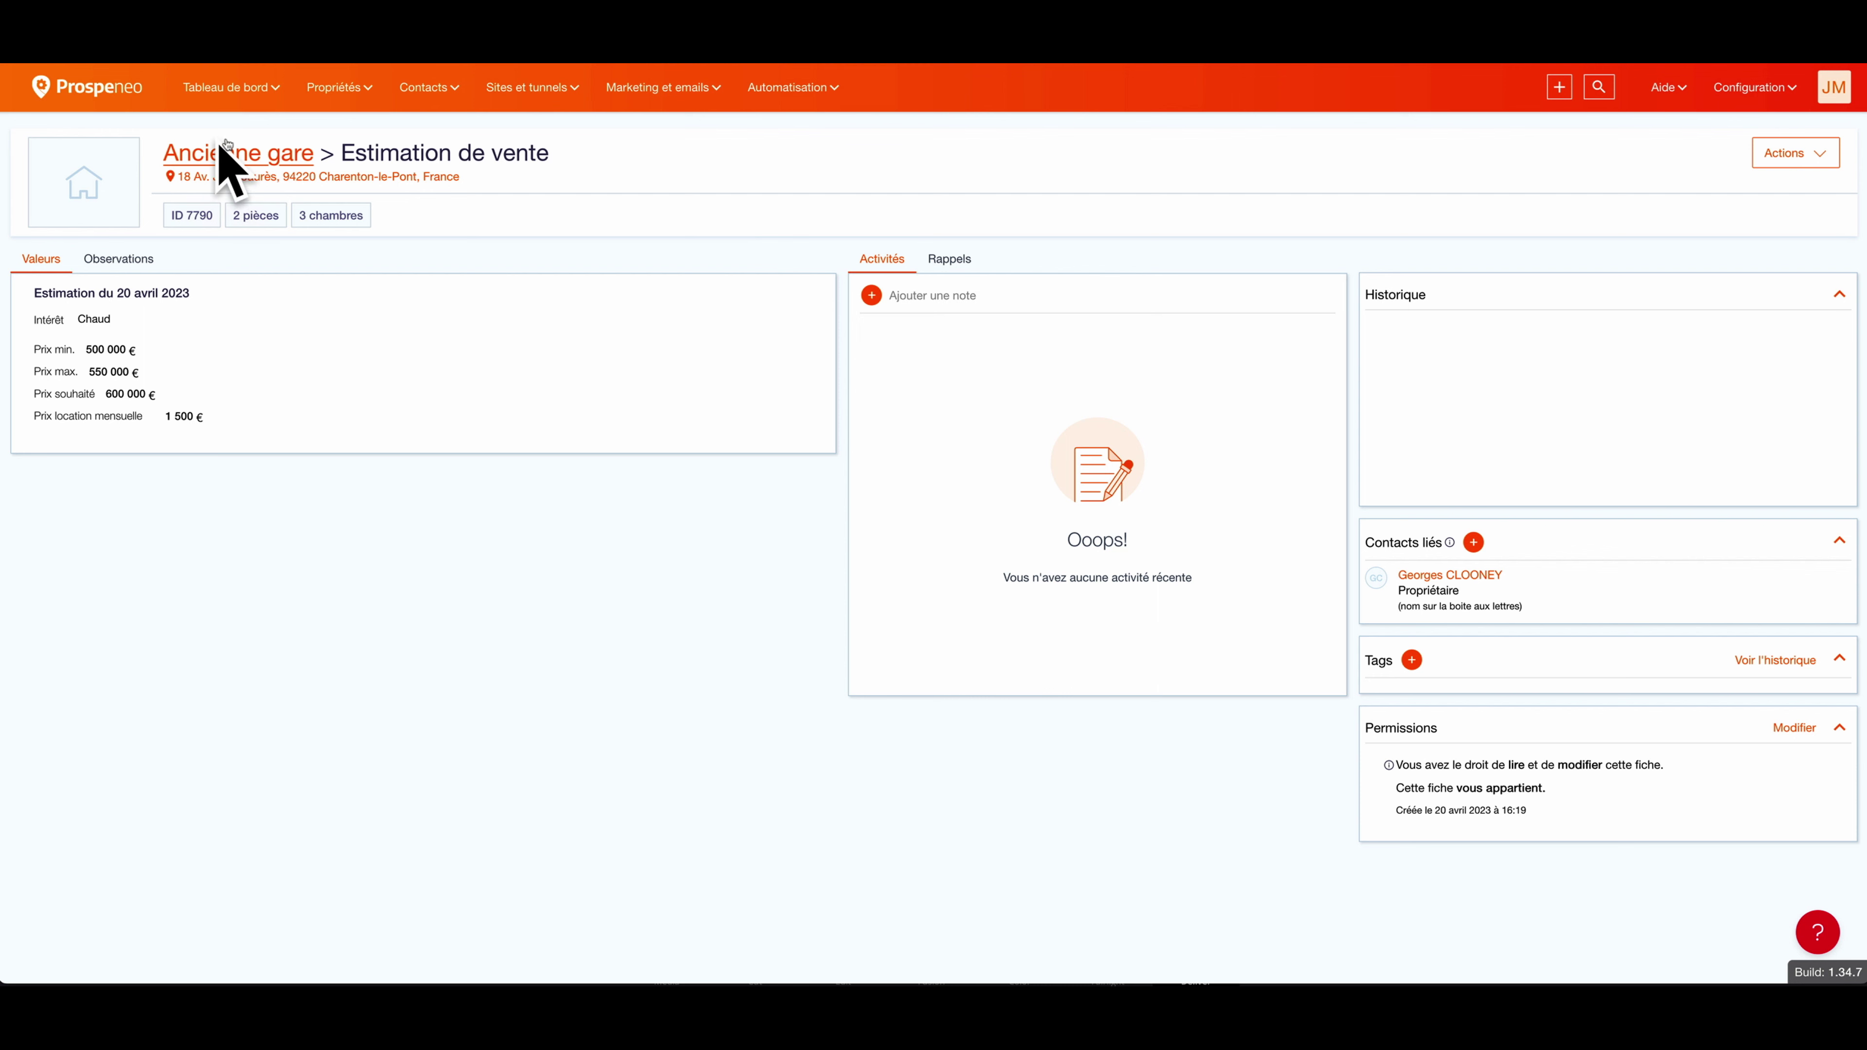
Step: Go to the Ancienne gare property record (ID 7790) through the breadcrumb link
left_click(225, 160)
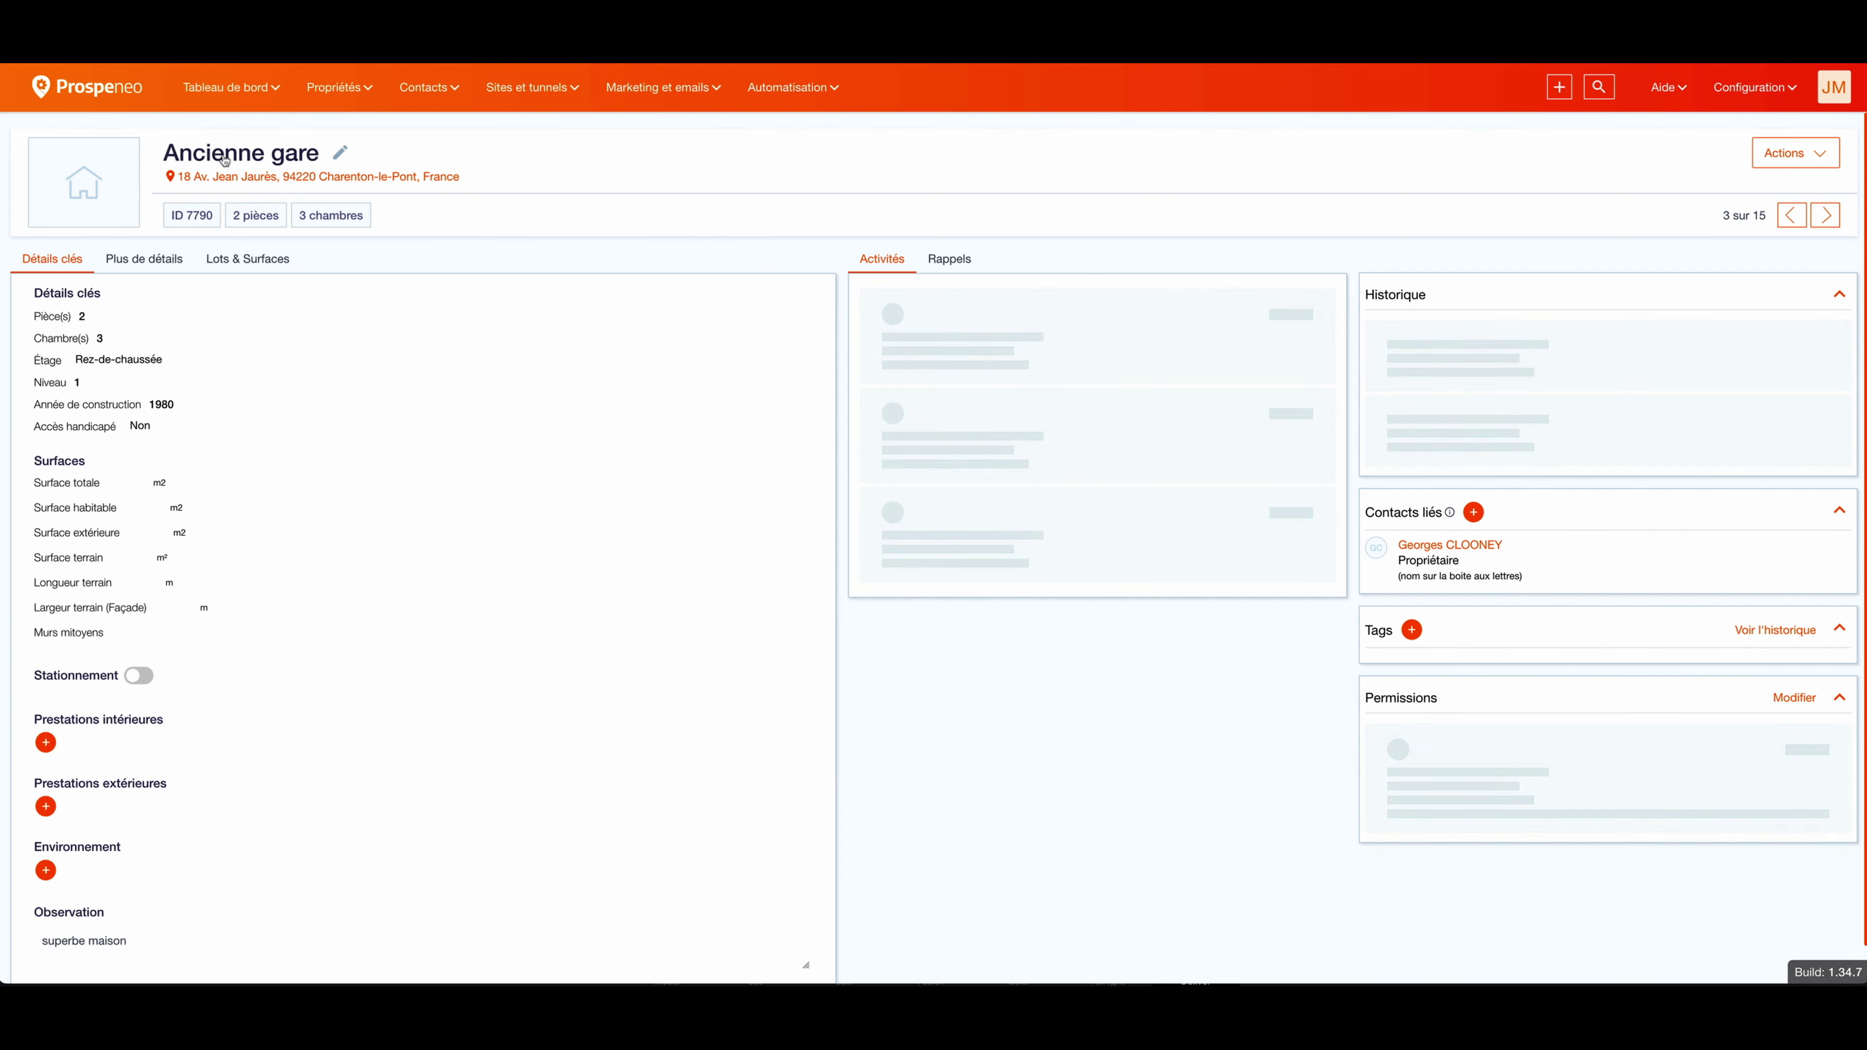